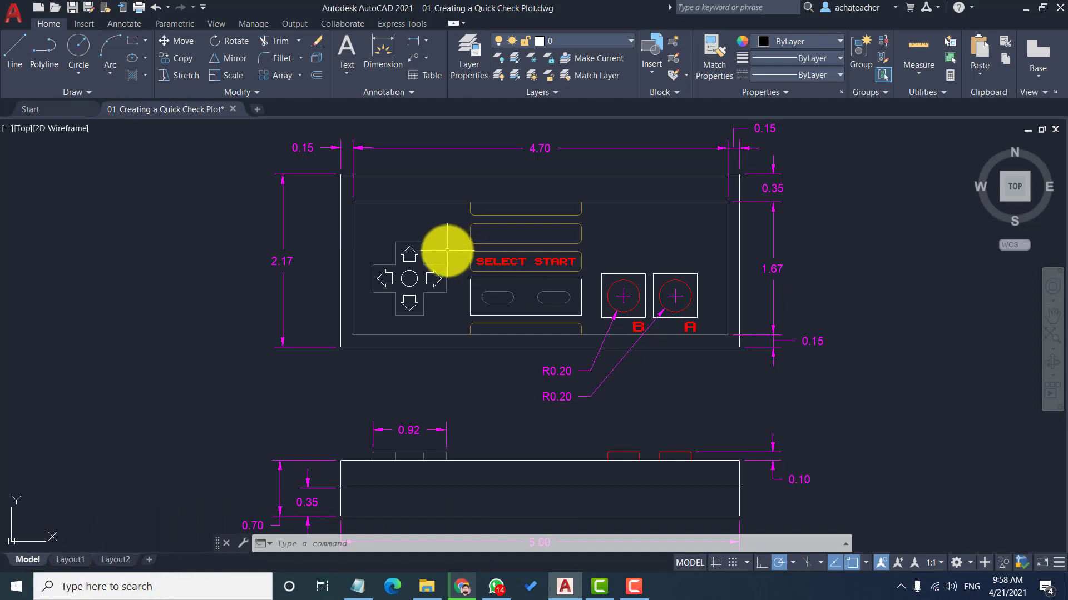
# - Open the plot settings for the model drawing and select Microsoft Print to PDF as the printer
pyautogui.scroll(-2, 447, 250)
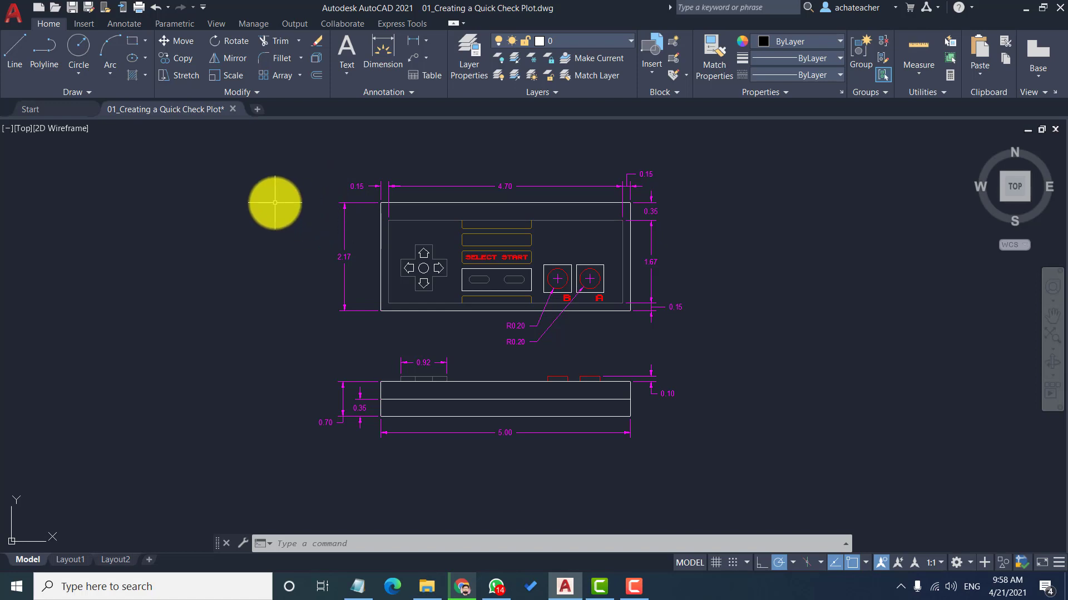
pyautogui.click(20, 23)
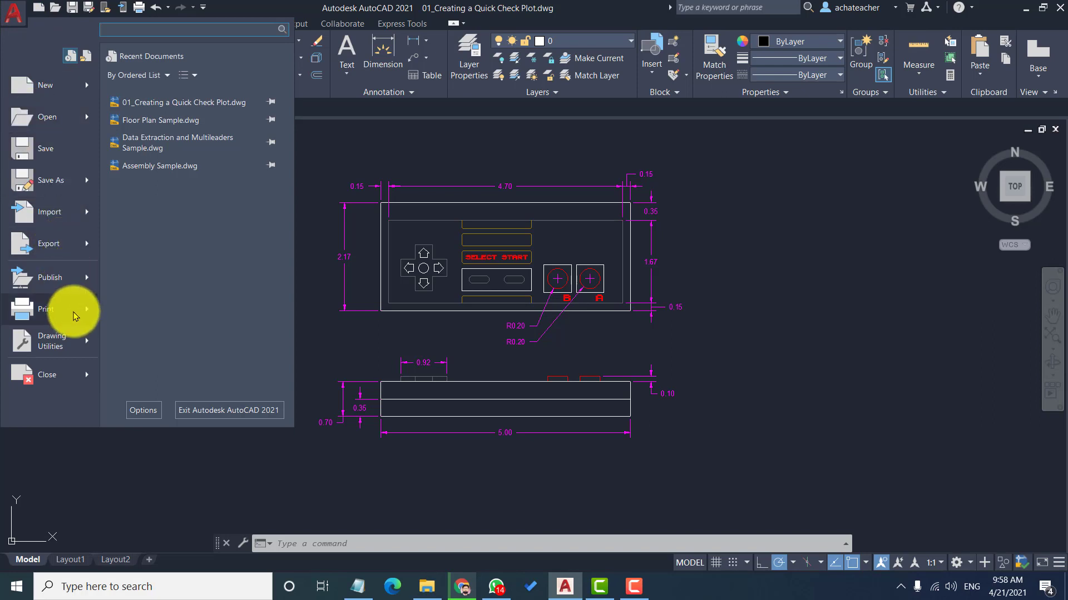
pyautogui.moveTo(74, 316)
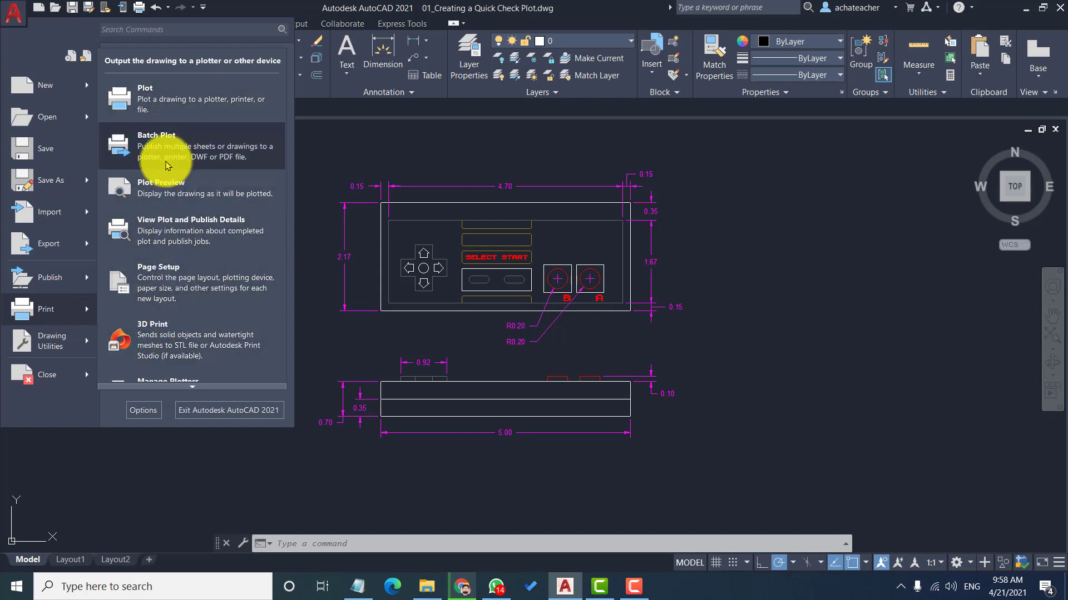
pyautogui.click(170, 95)
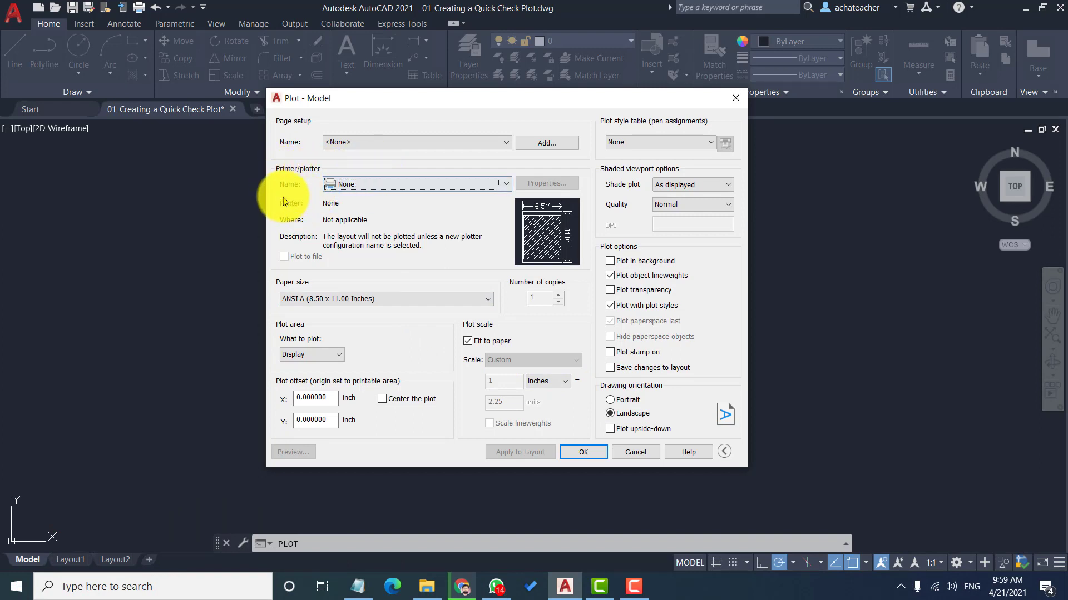
pyautogui.click(381, 184)
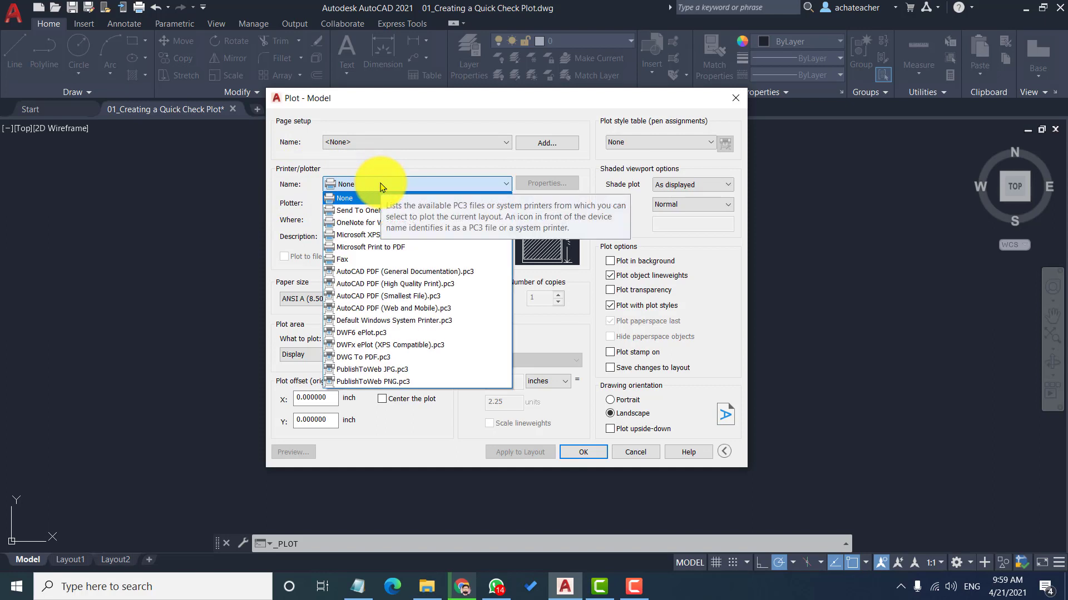
pyautogui.click(405, 250)
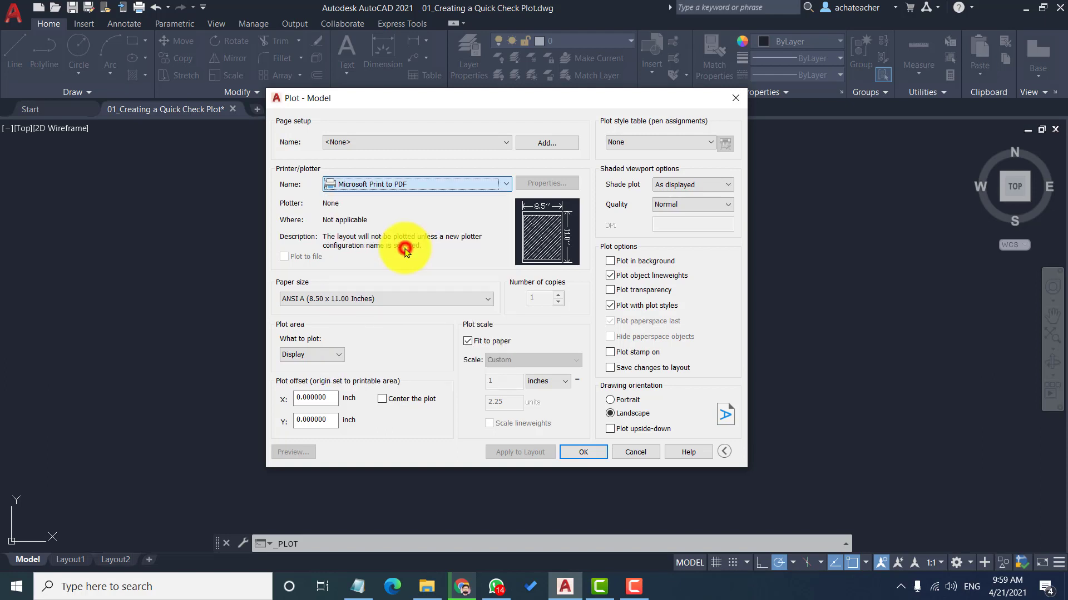
pyautogui.click(443, 185)
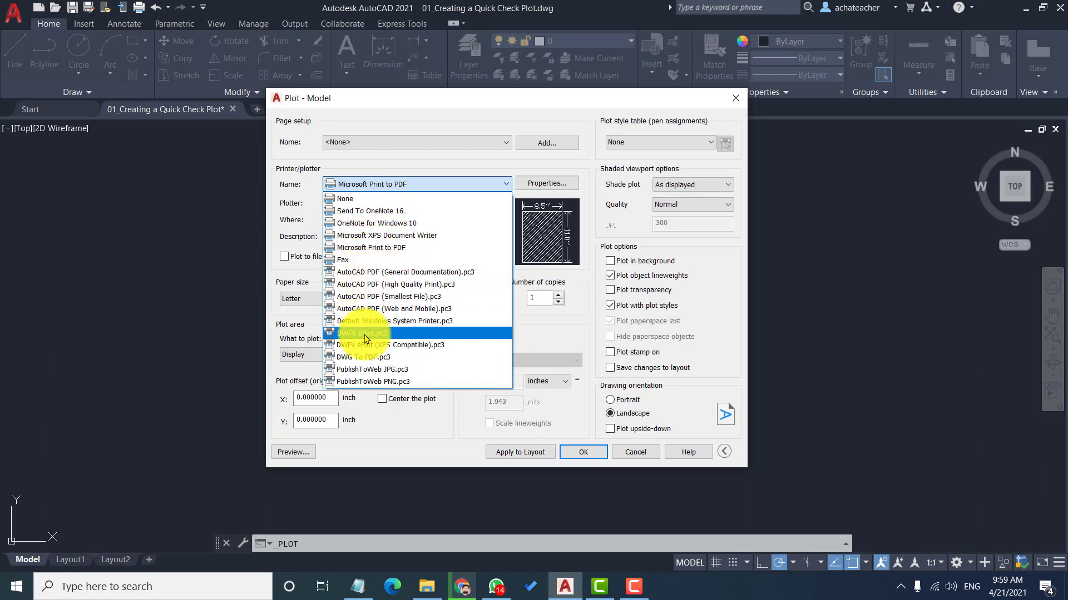
pyautogui.click(380, 254)
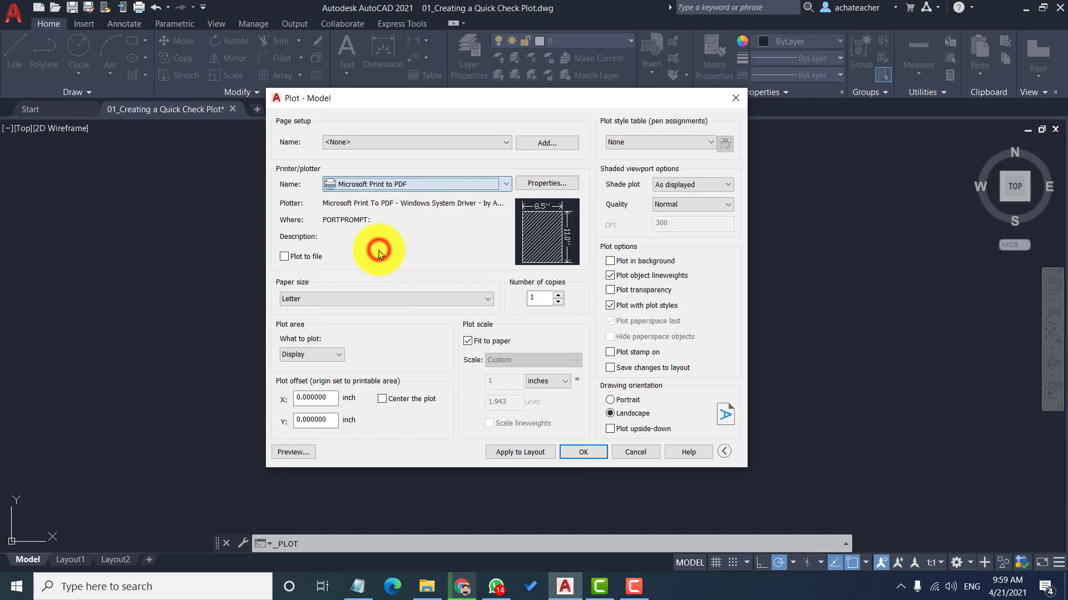
# - Switch plotting to file on and off again, and set the paper size to Letter
pyautogui.click(284, 259)
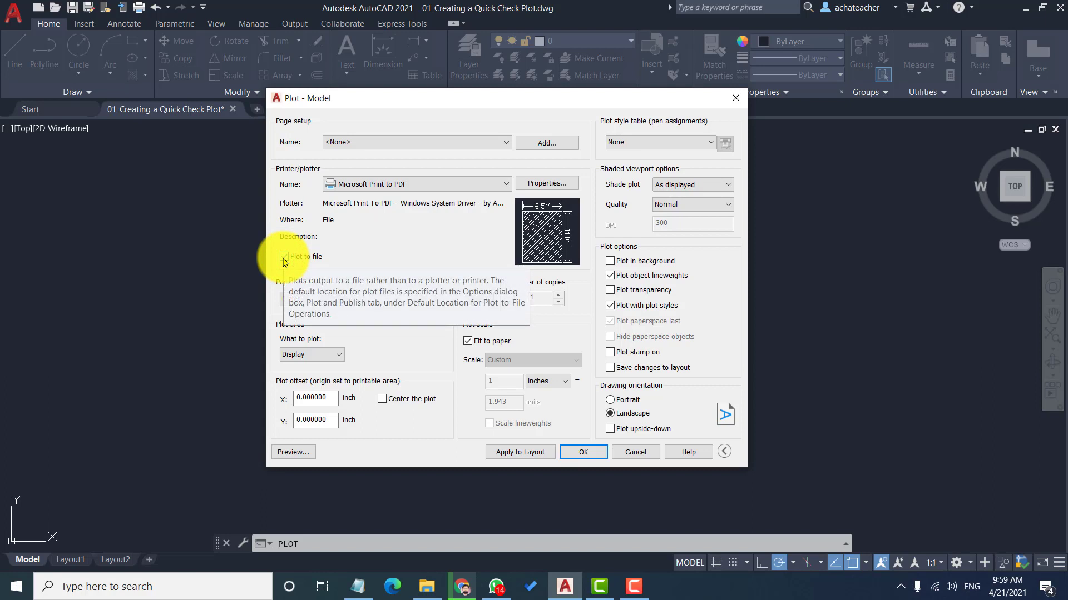
pyautogui.click(285, 257)
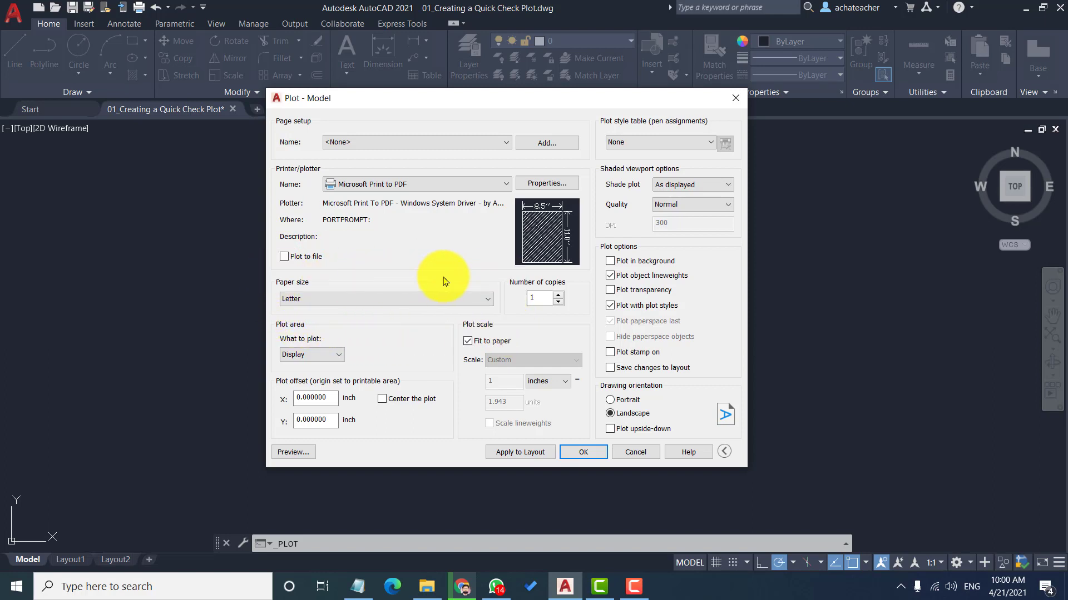
pyautogui.click(487, 299)
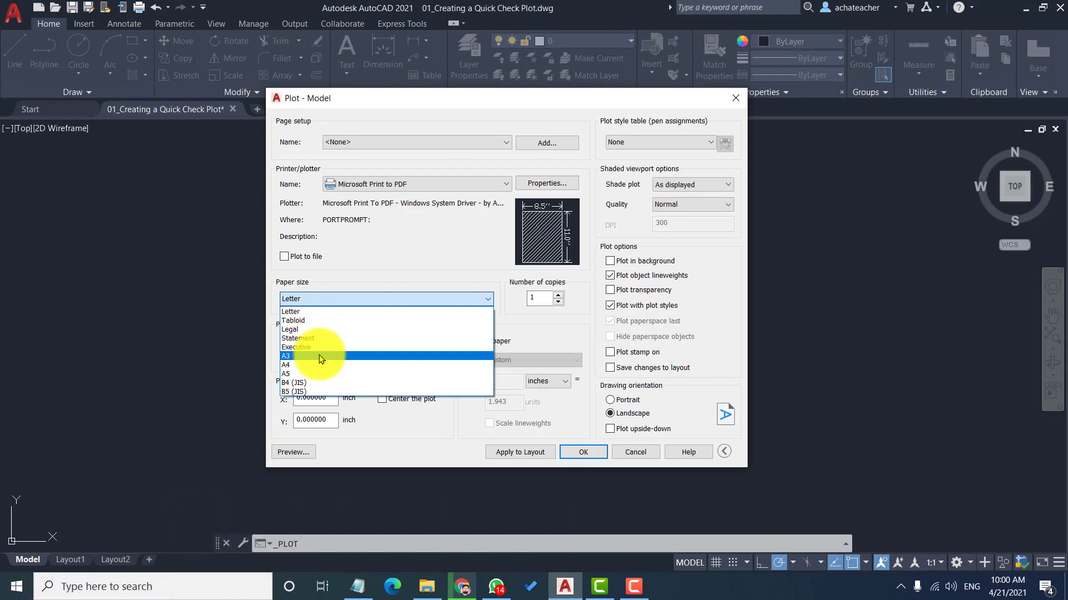
pyautogui.click(319, 313)
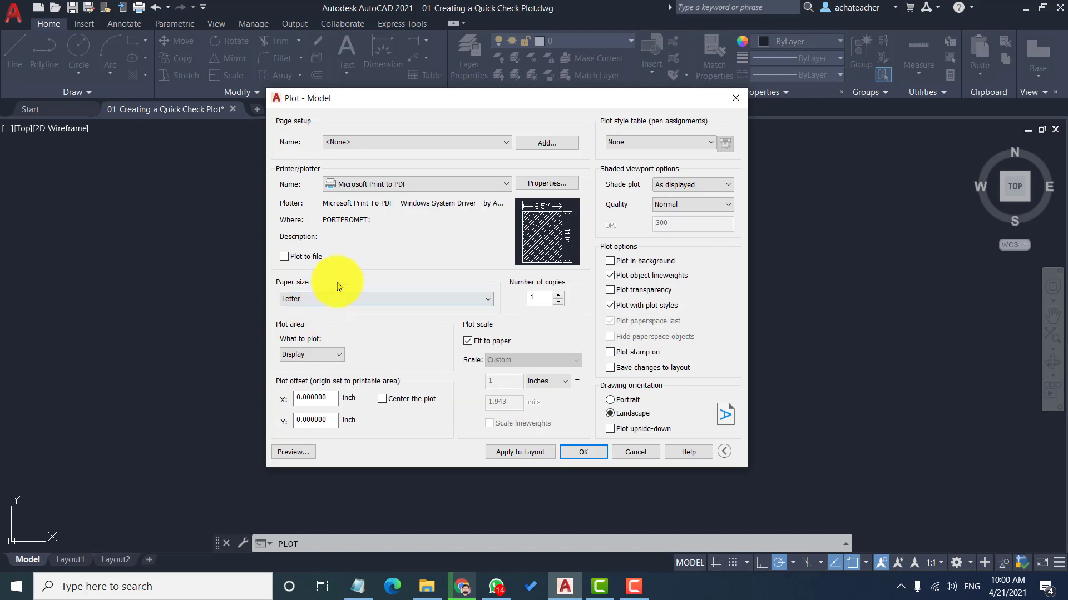
# - Add a page setup named Setup1 and choose Display as the area to plot
pyautogui.click(537, 148)
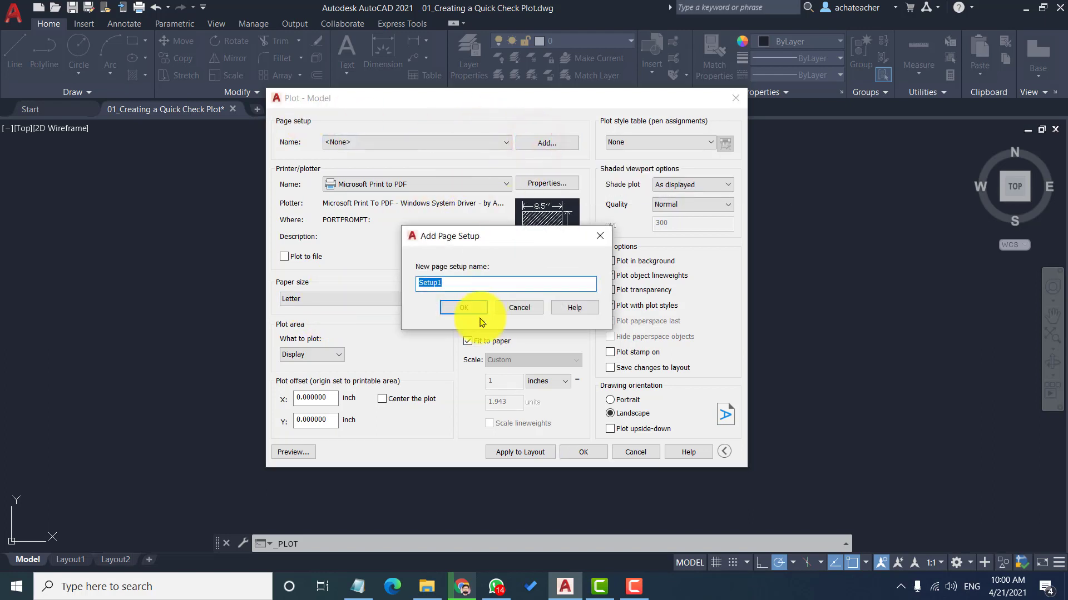
pyautogui.click(454, 307)
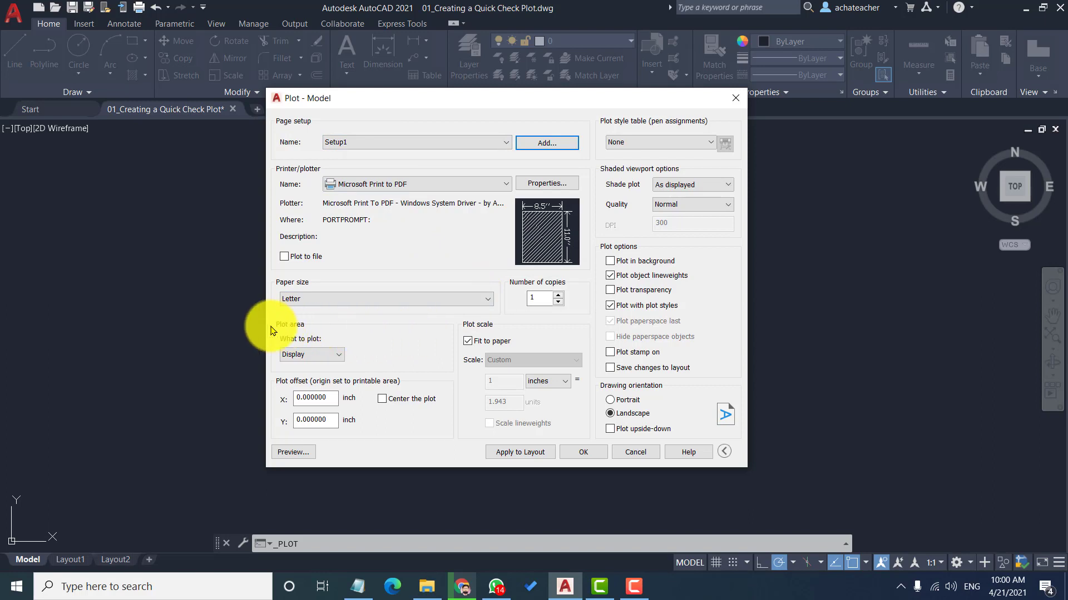
pyautogui.click(340, 356)
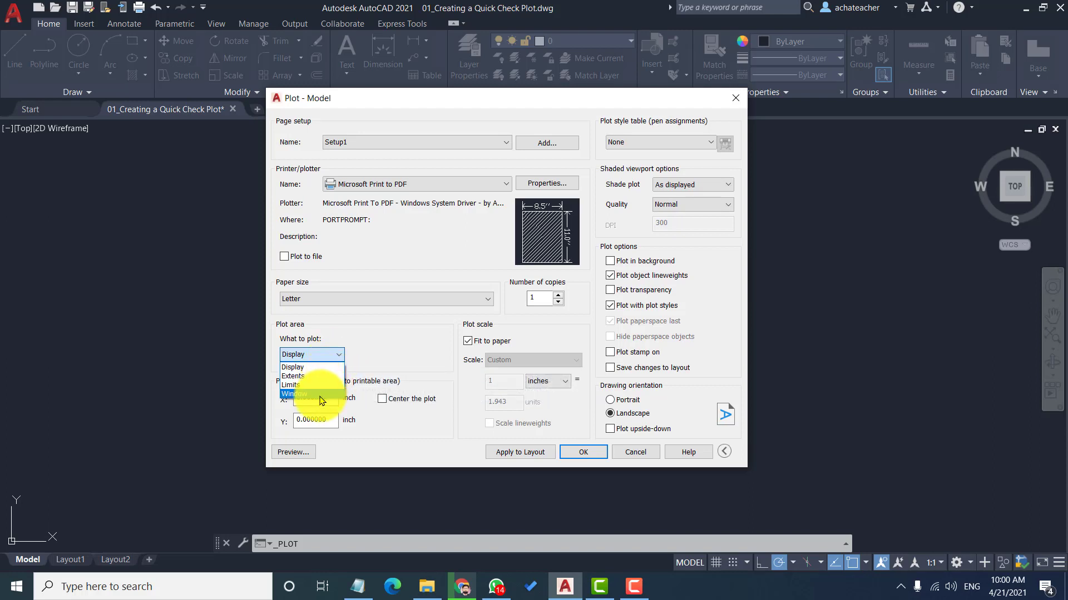
pyautogui.click(317, 369)
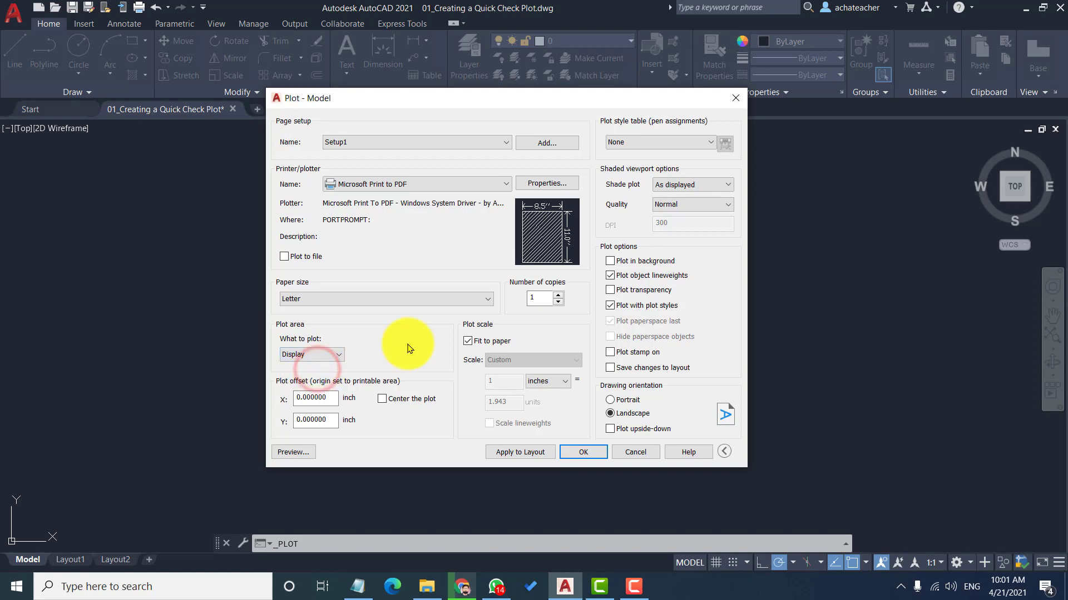
# - Preview the plot of the full displayed drawing, then cancel the plot settings without plotting
pyautogui.moveTo(446, 111); pyautogui.dragTo(641, 96)
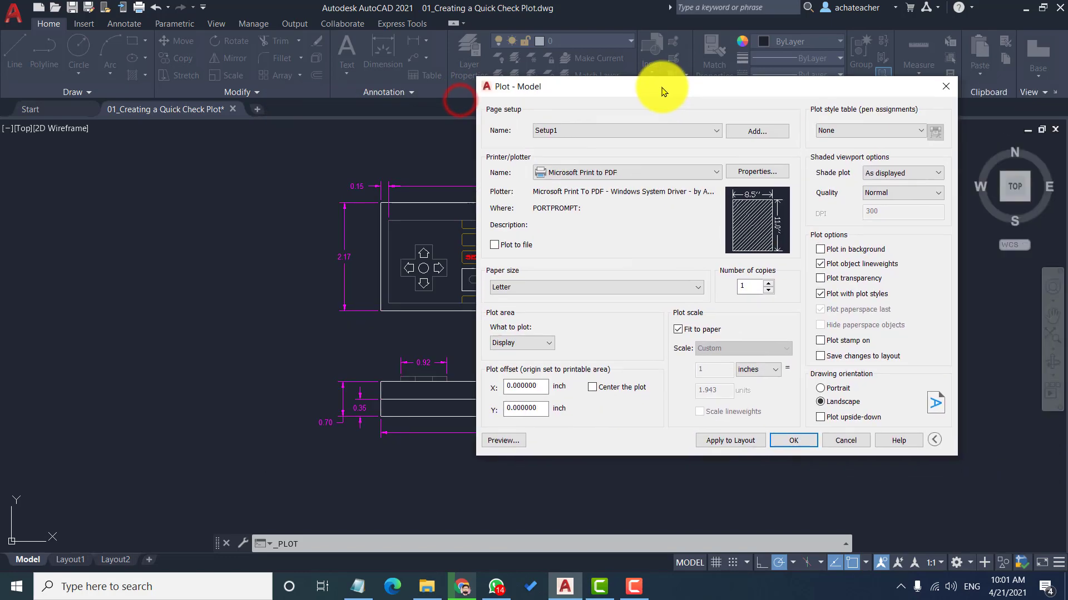
pyautogui.click(489, 437)
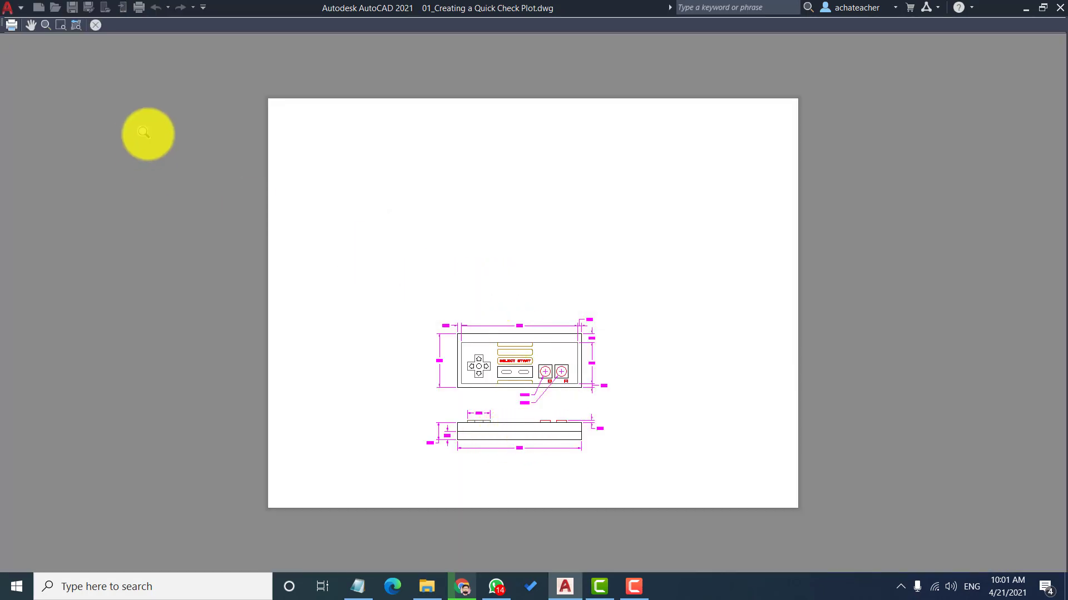
pyautogui.click(96, 25)
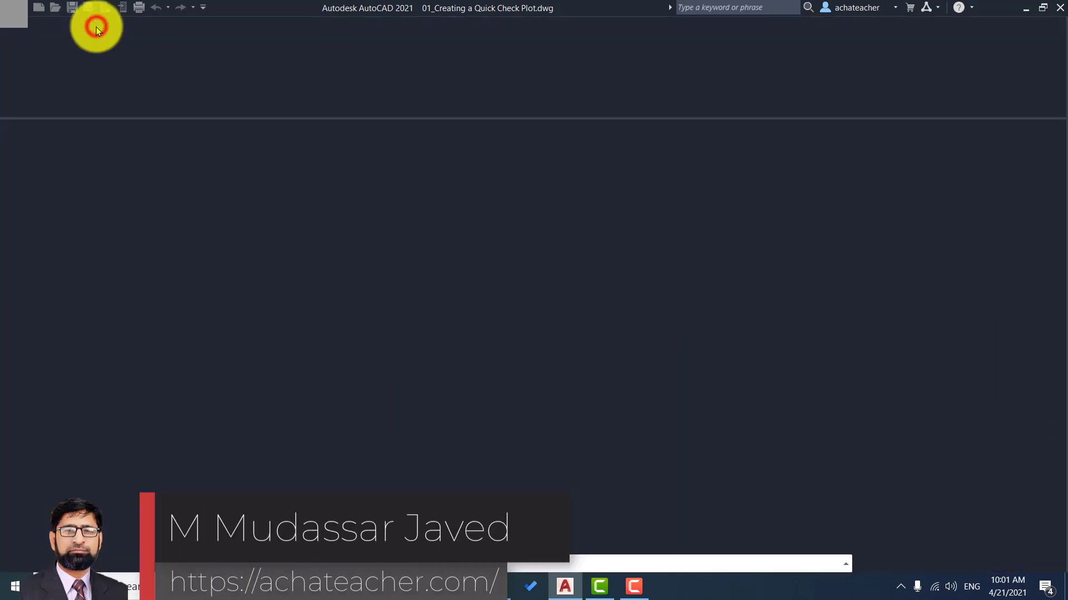
pyautogui.click(363, 361)
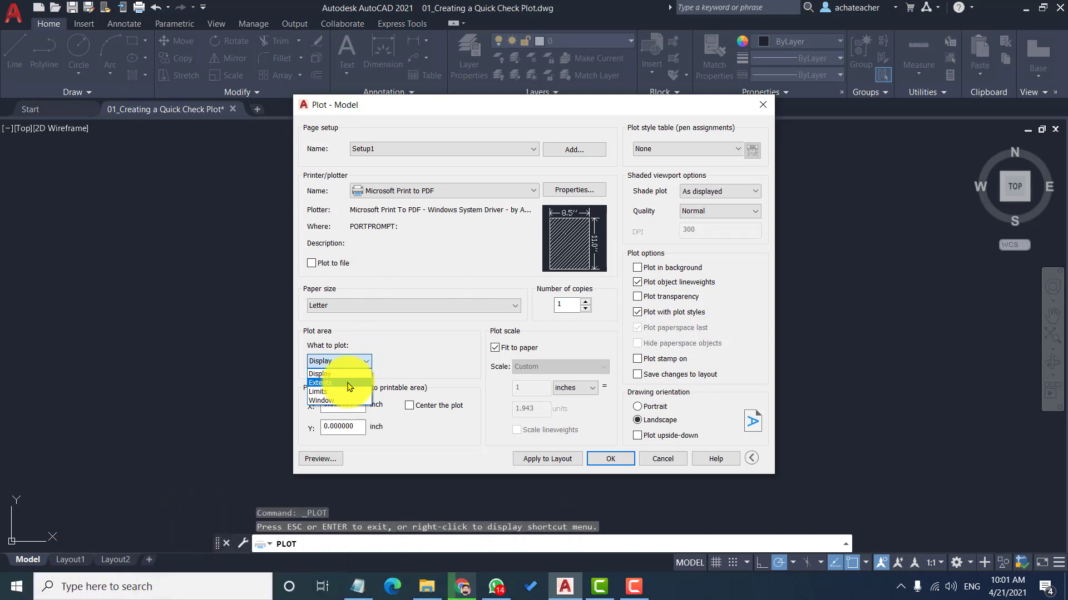
pyautogui.click(663, 459)
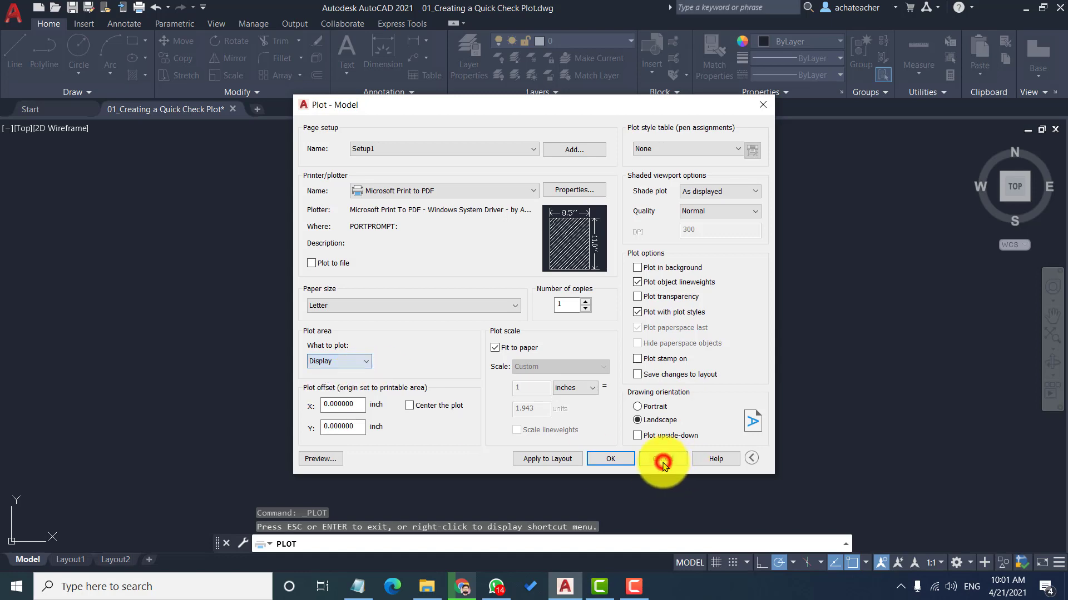
pyautogui.click(663, 459)
# - Zoom in on the SELECT START label, set up a plot with Microsoft Print to PDF, and preview the Display area
pyautogui.scroll(6, 524, 209)
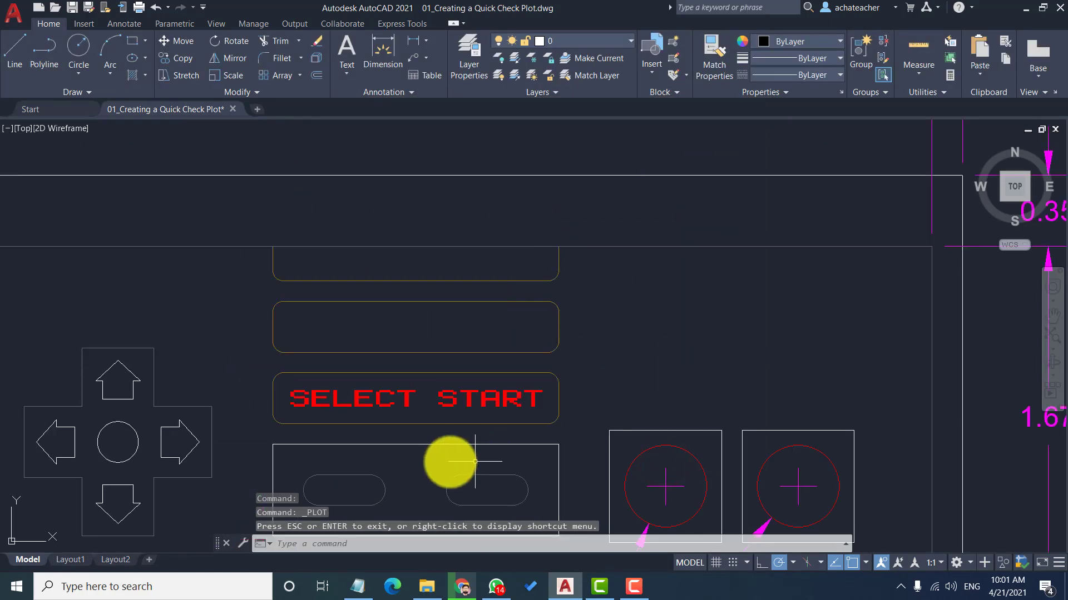
pyautogui.scroll(4, 481, 264)
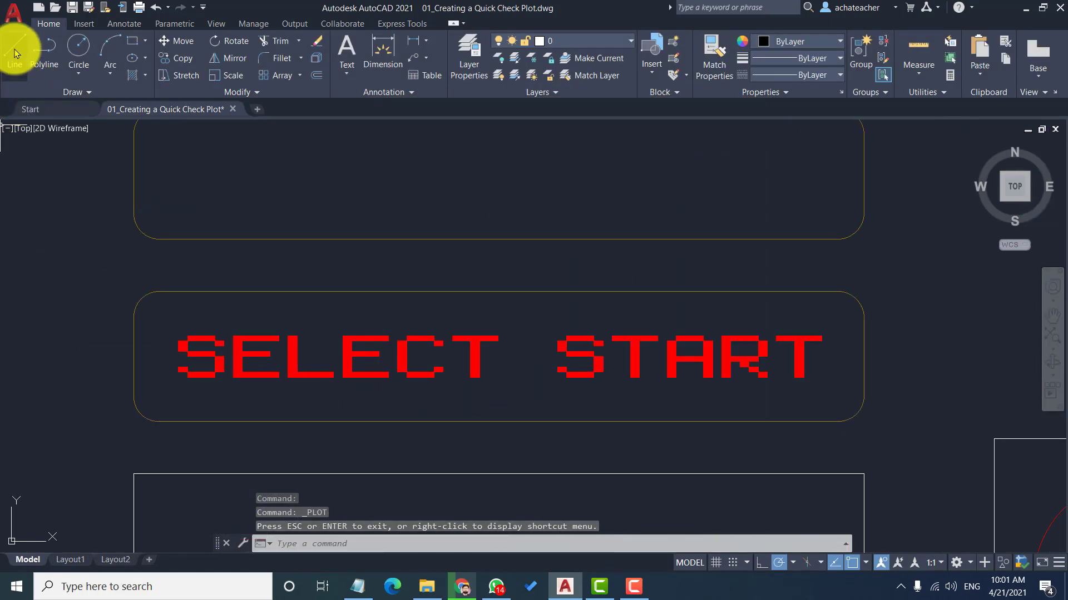
pyautogui.click(13, 12)
pyautogui.moveTo(53, 310)
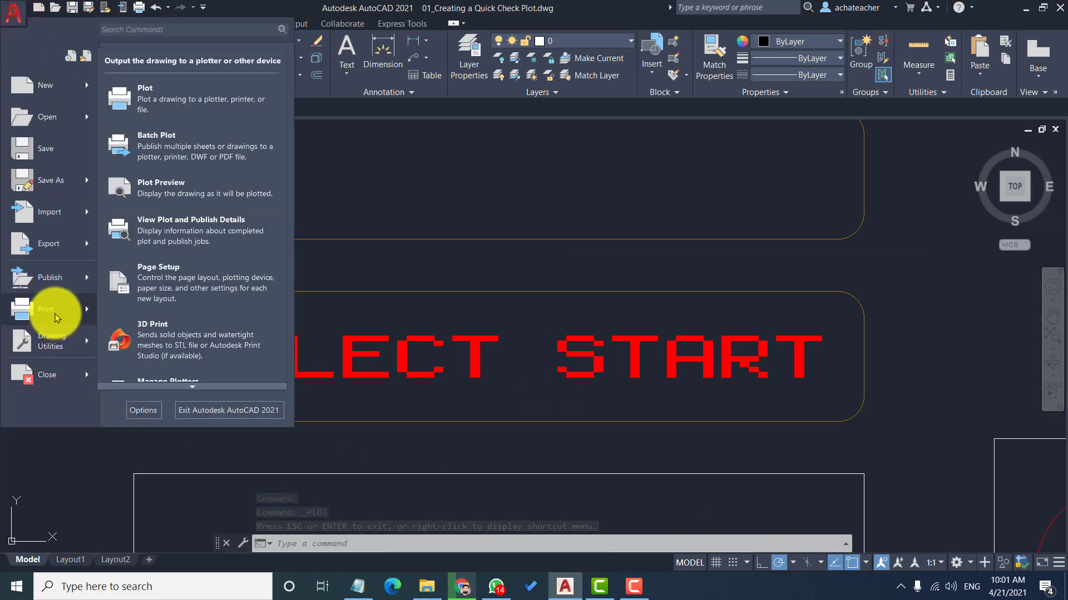
pyautogui.click(189, 98)
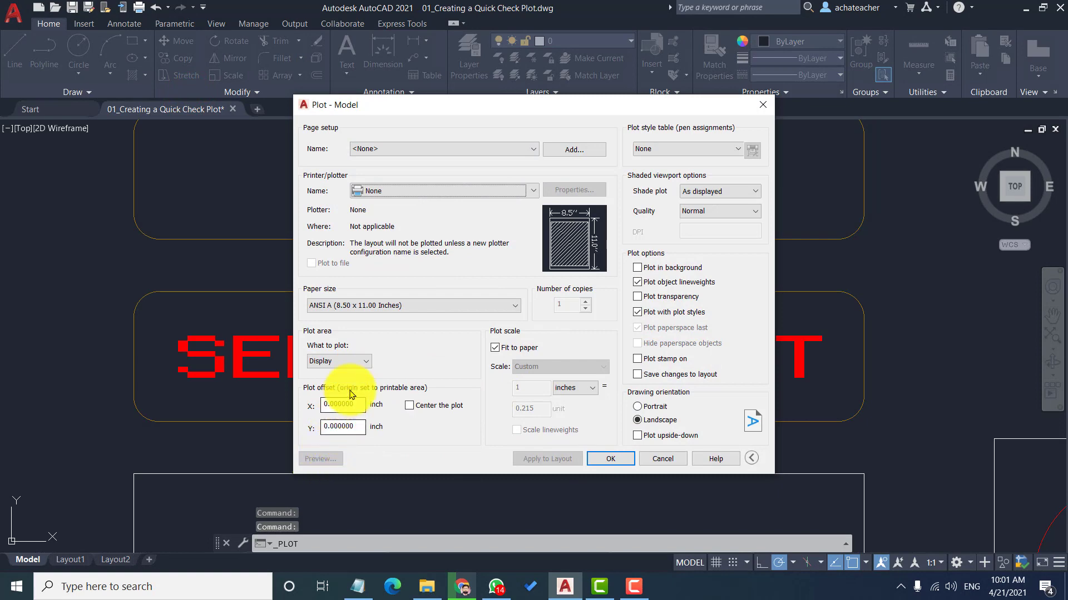
pyautogui.click(445, 191)
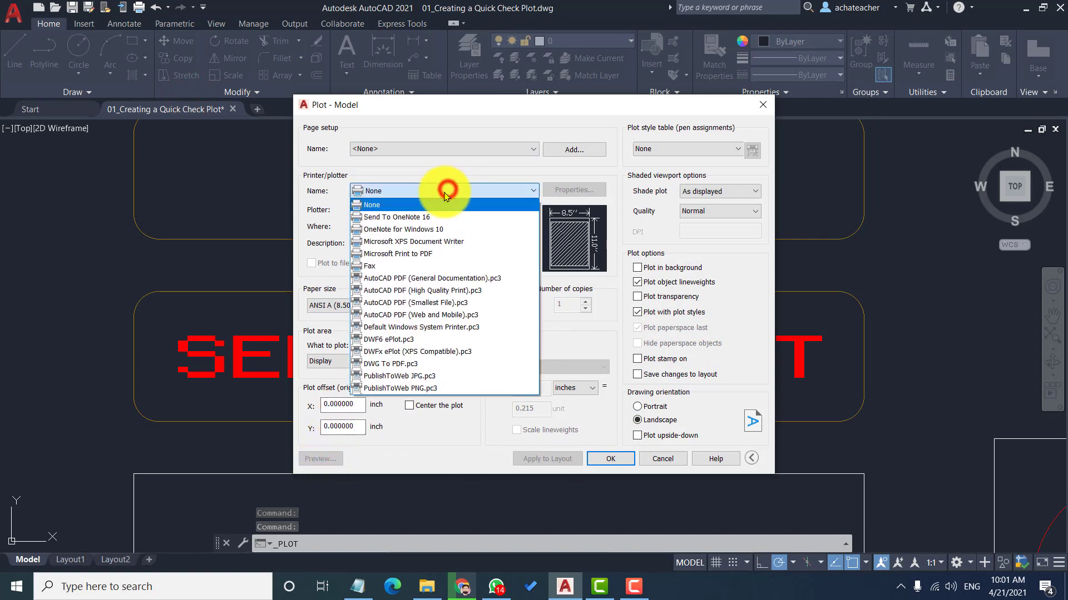
pyautogui.click(414, 253)
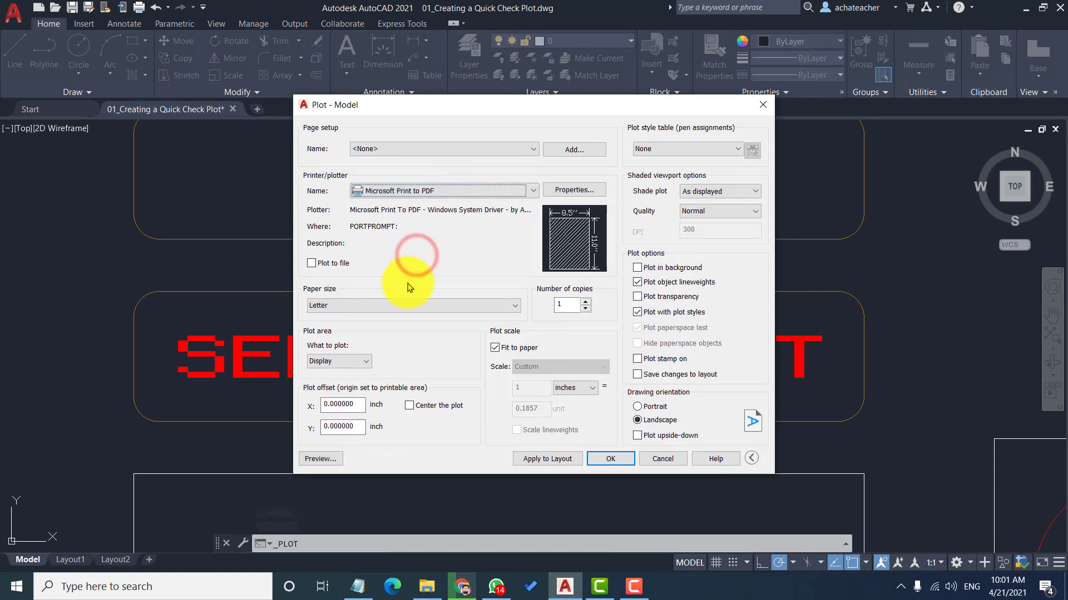
pyautogui.click(320, 458)
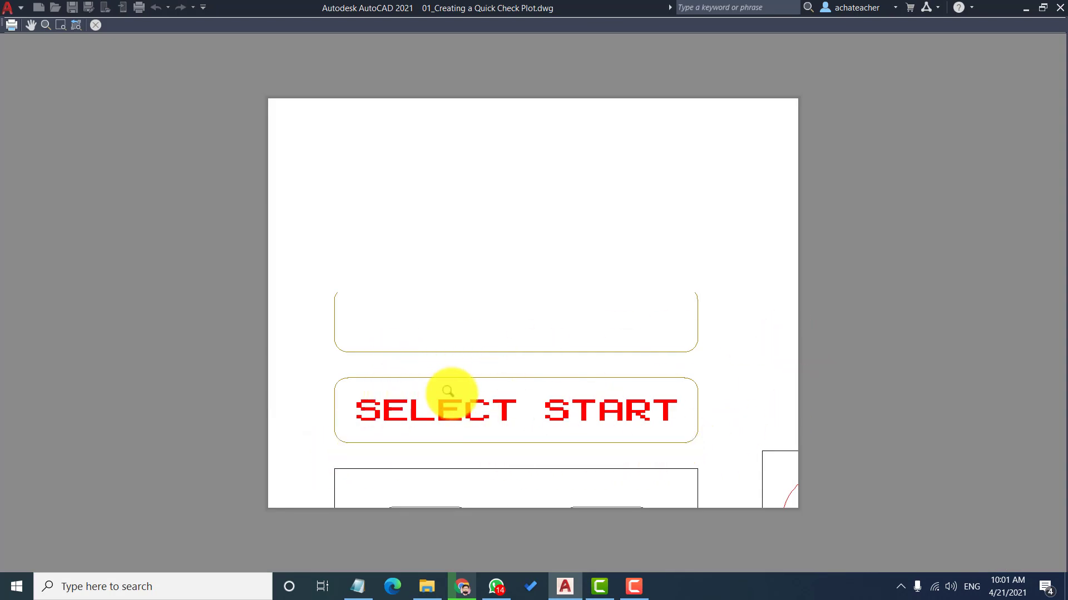
pyautogui.click(95, 25)
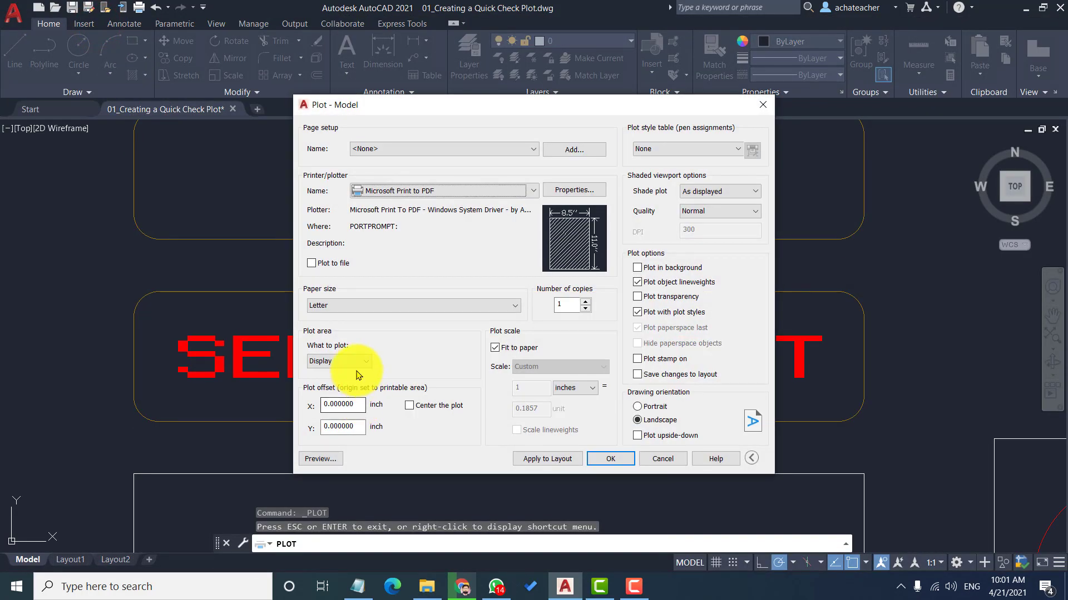
# - Set the plot area to Extents and preview the resulting plot
pyautogui.click(338, 362)
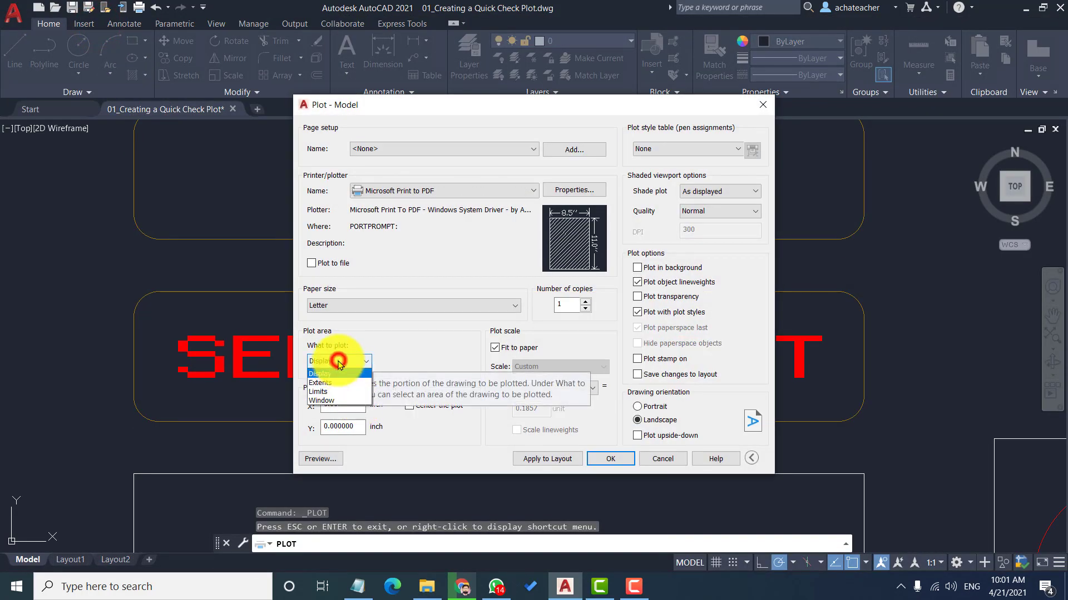
pyautogui.click(331, 378)
pyautogui.click(322, 460)
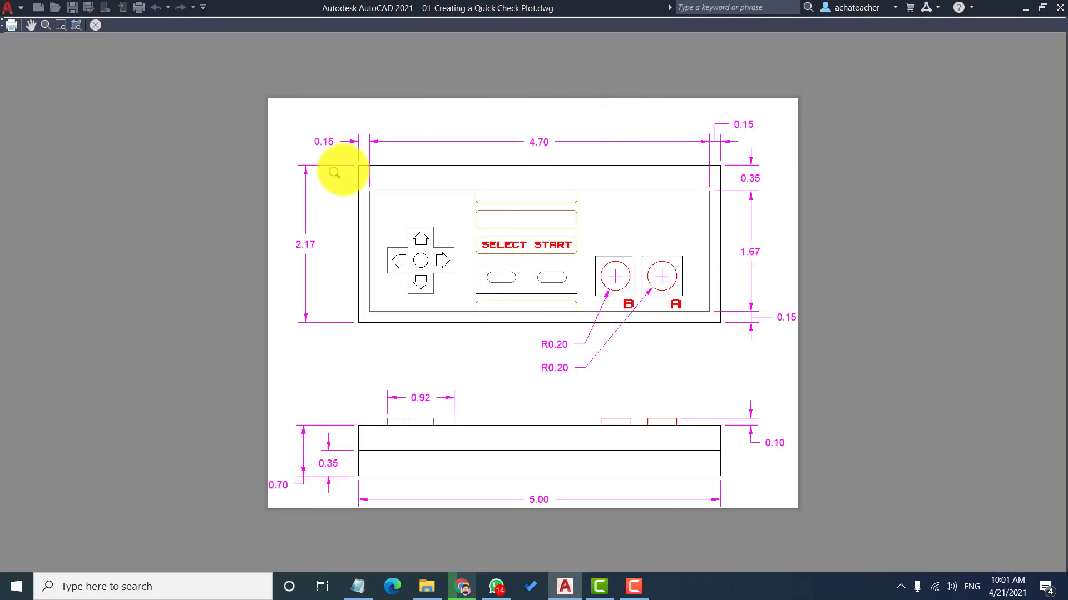
pyautogui.click(95, 25)
# - Set the plot area to Window, enclosing only the controller's top view and its dimensions, and preview the resulting plot
pyautogui.click(349, 360)
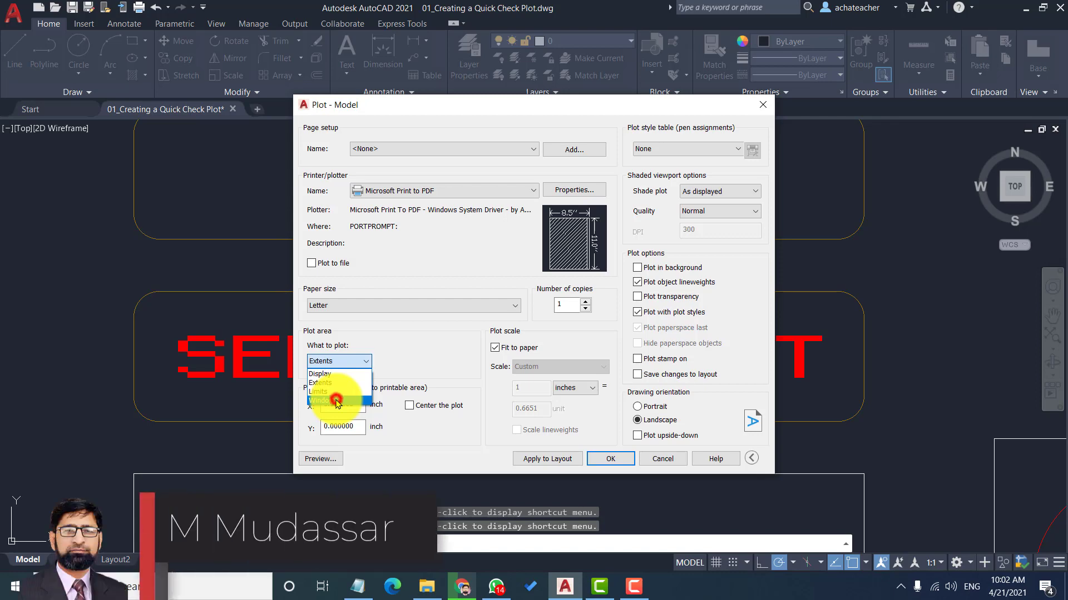
pyautogui.click(336, 401)
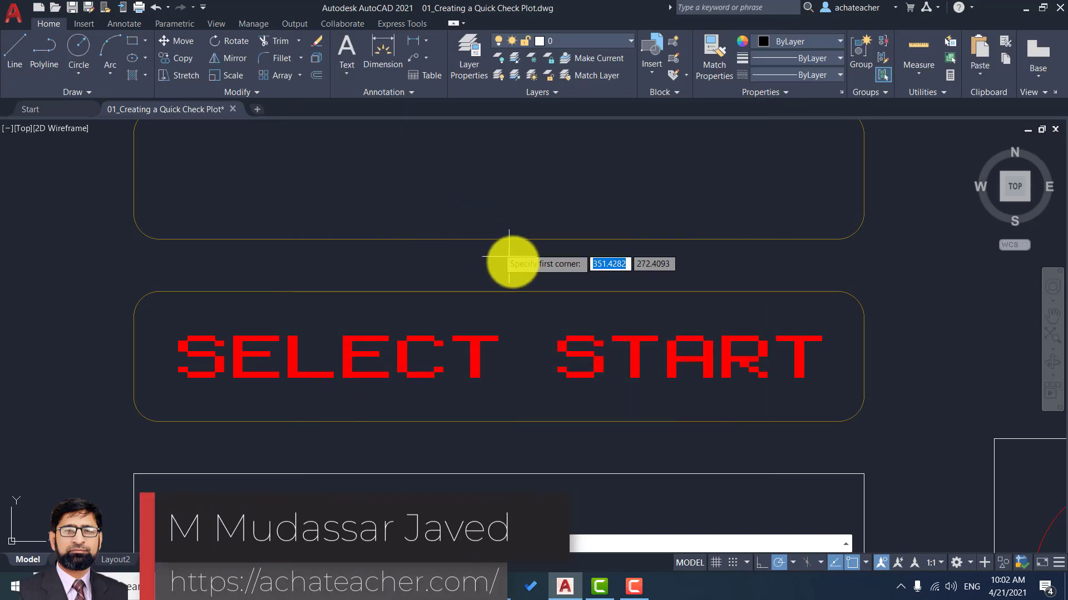
pyautogui.scroll(-5, 477, 271)
pyautogui.scroll(-1, 477, 271)
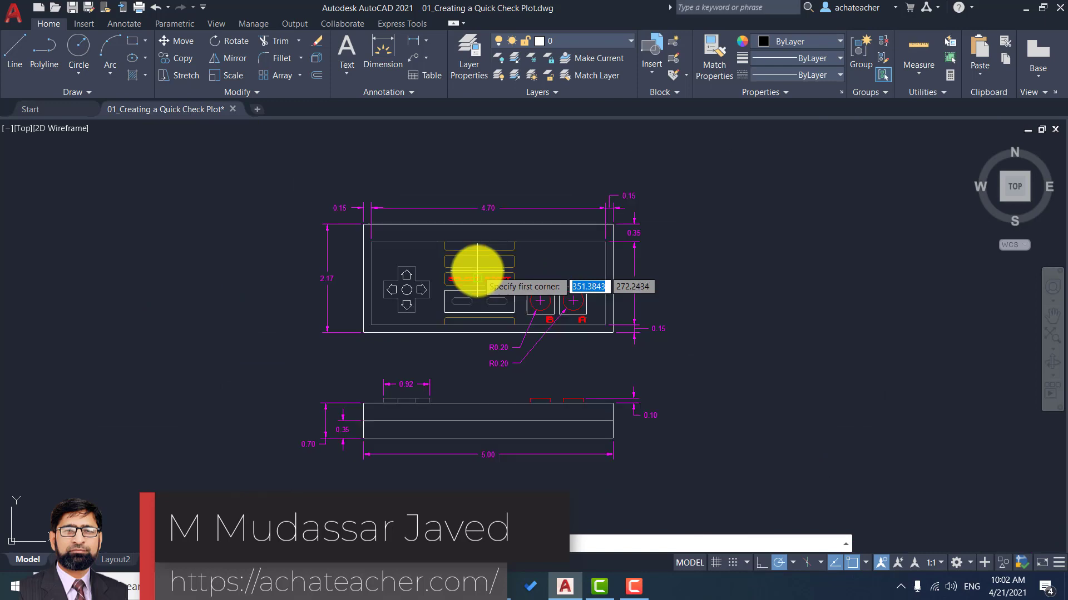
pyautogui.scroll(1, 475, 253)
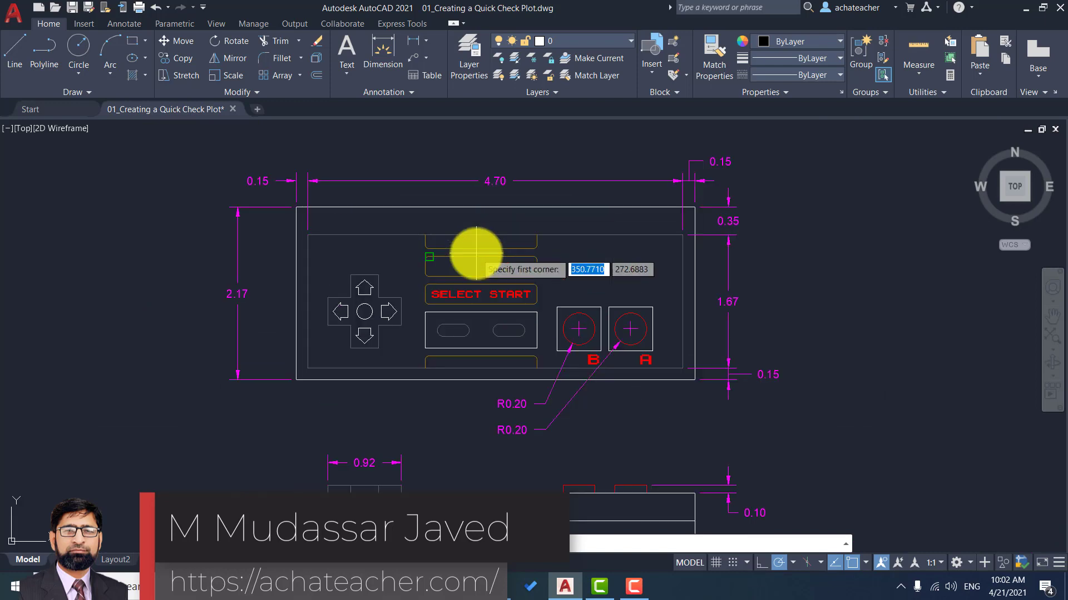
pyautogui.click(191, 153)
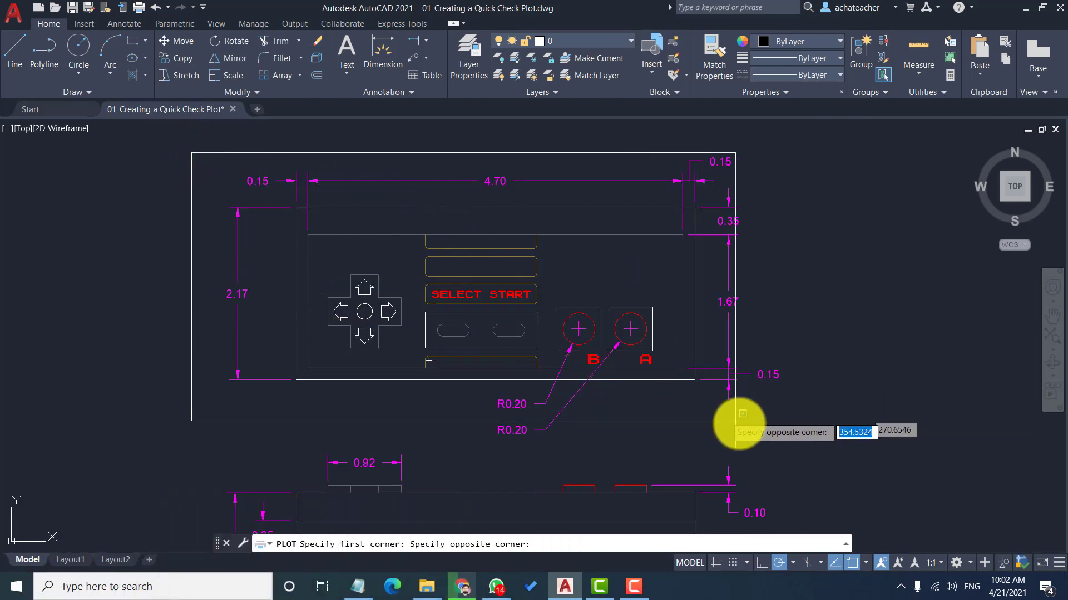
pyautogui.click(812, 442)
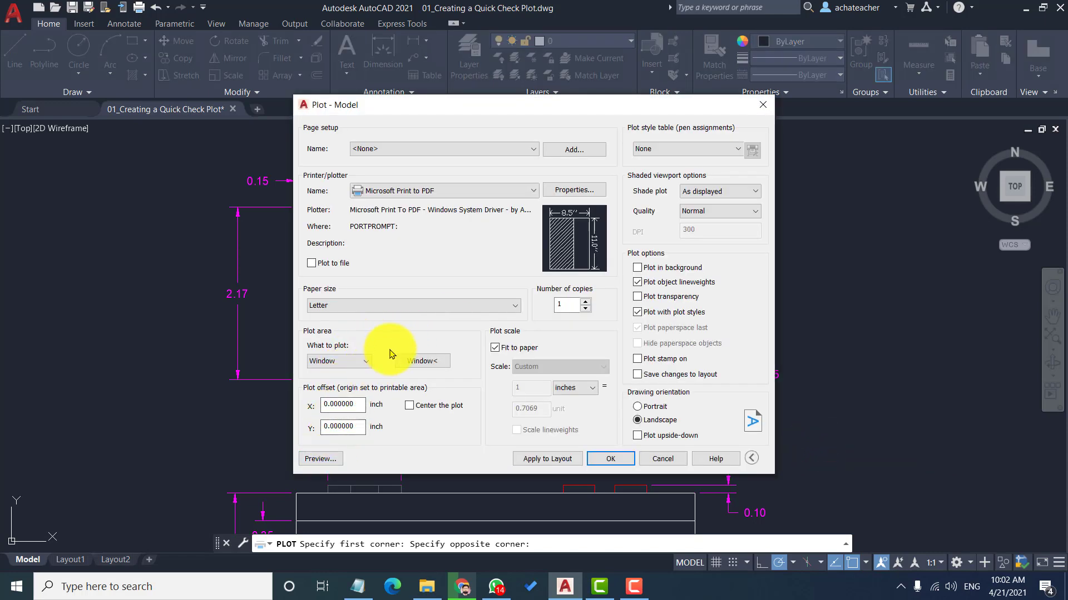
pyautogui.click(326, 459)
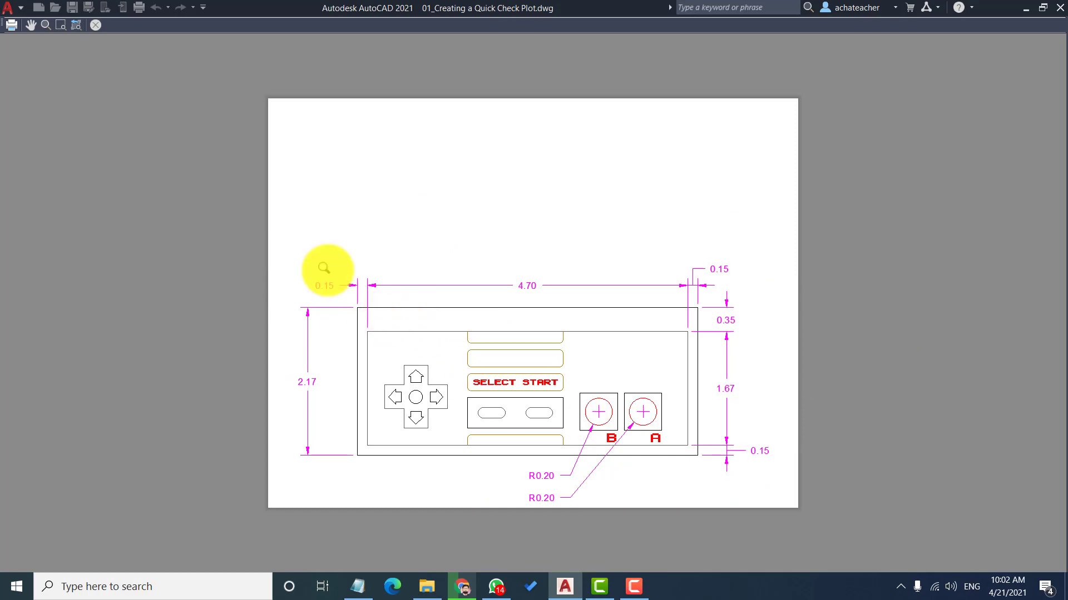
pyautogui.click(98, 25)
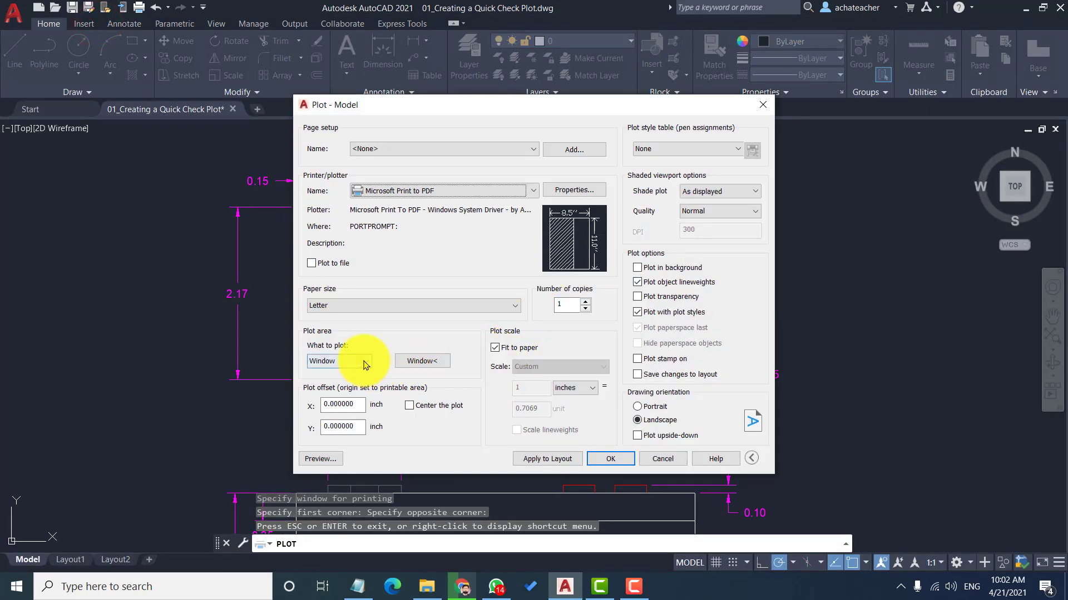
pyautogui.click(366, 362)
pyautogui.click(362, 360)
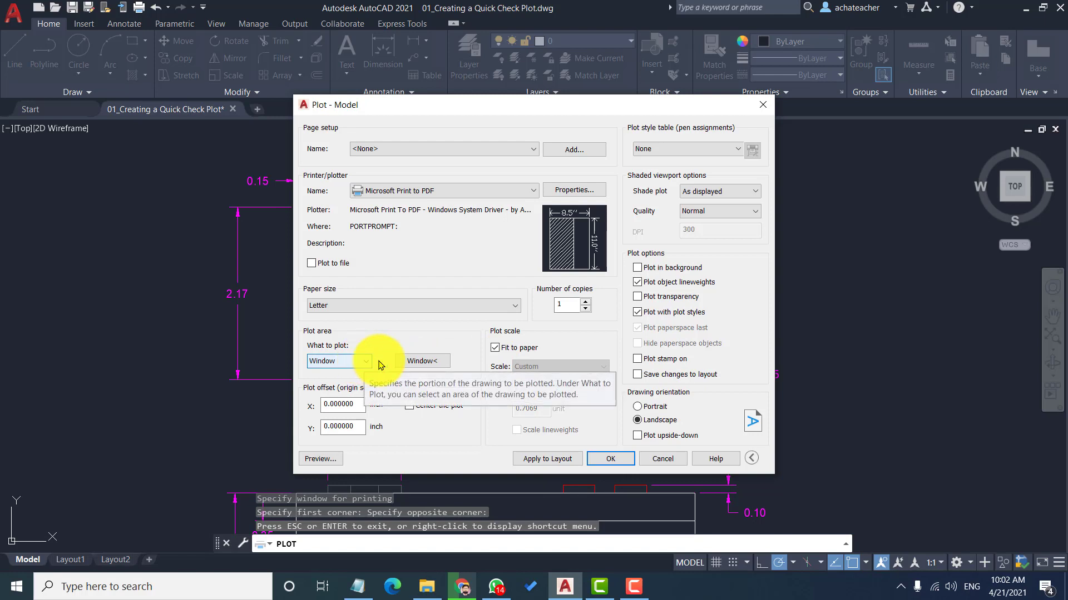
pyautogui.click(362, 359)
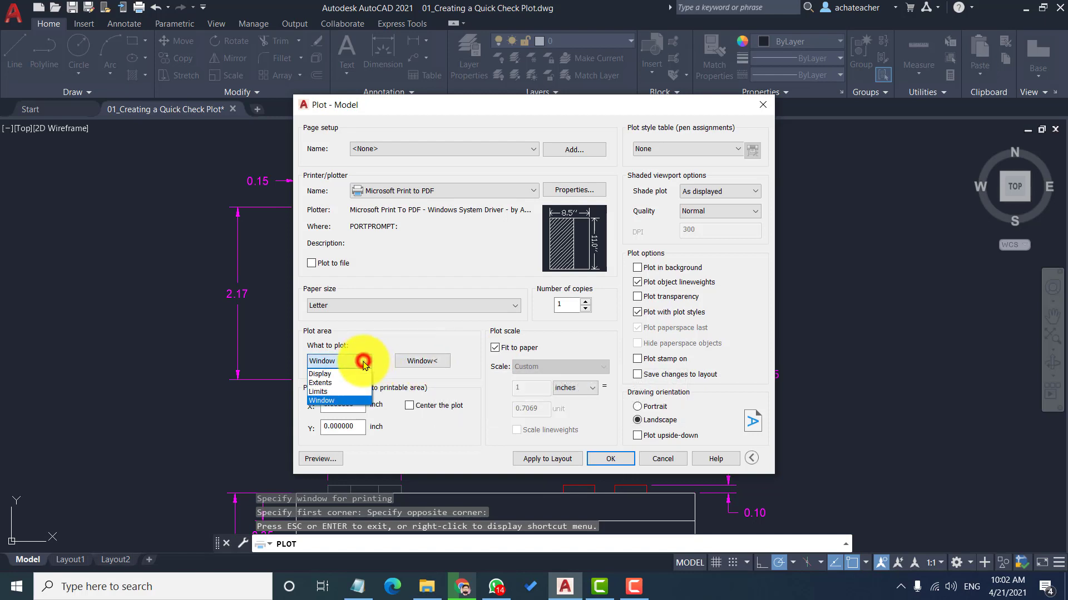
pyautogui.click(366, 361)
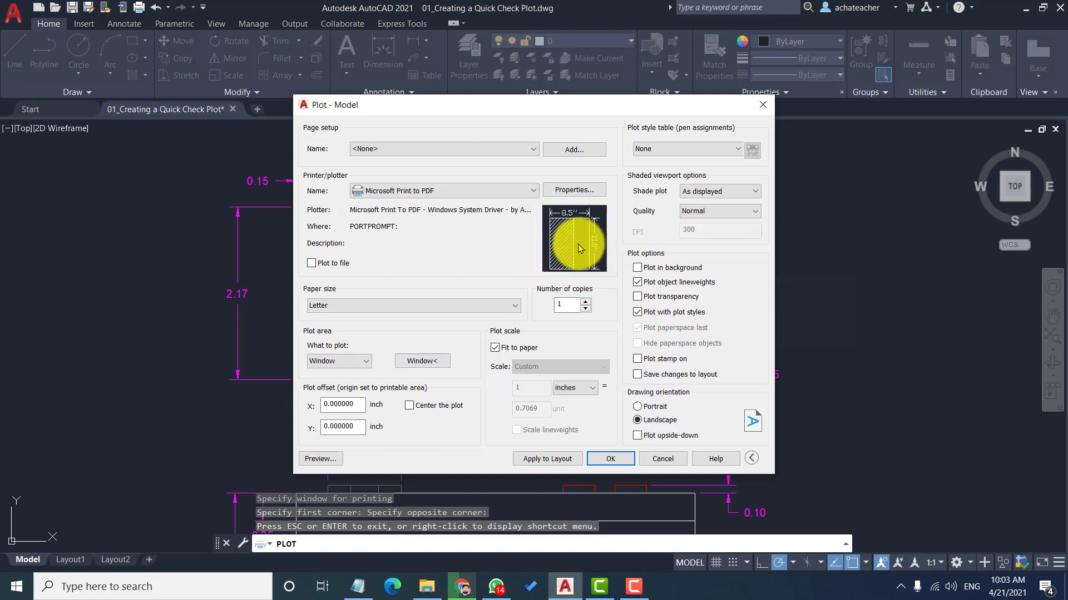
# - Center the plot on the paper and preview the windowed top view
pyautogui.moveTo(564, 249)
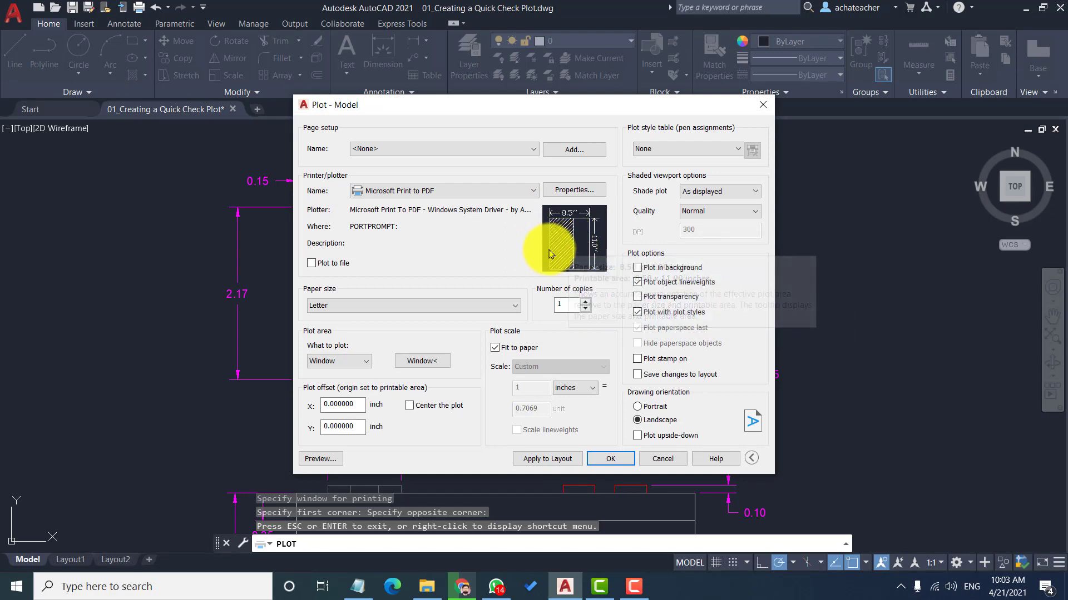
pyautogui.click(410, 405)
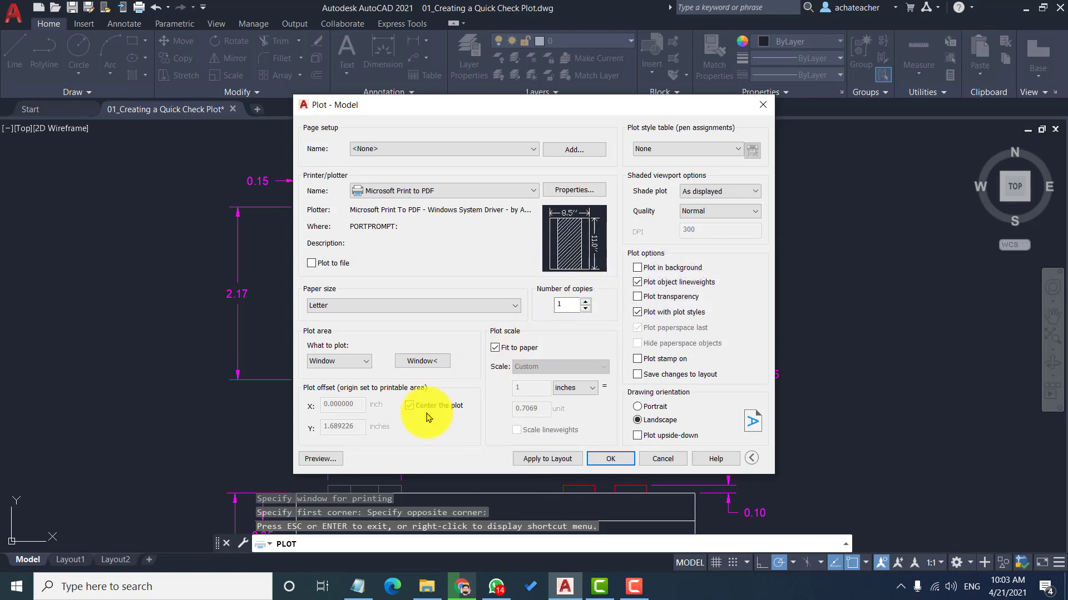
pyautogui.click(321, 457)
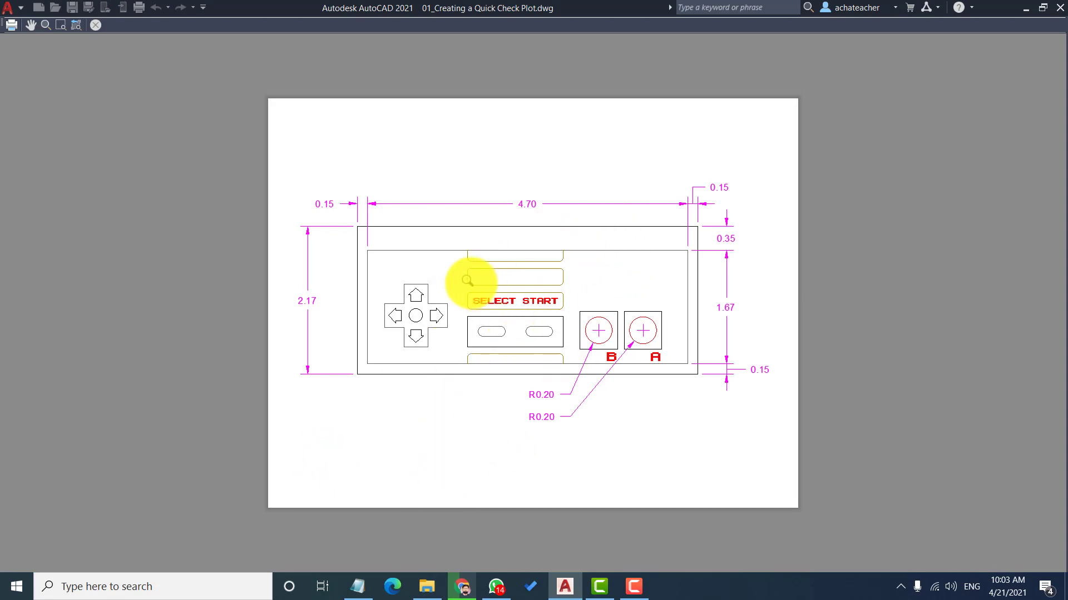
pyautogui.click(96, 25)
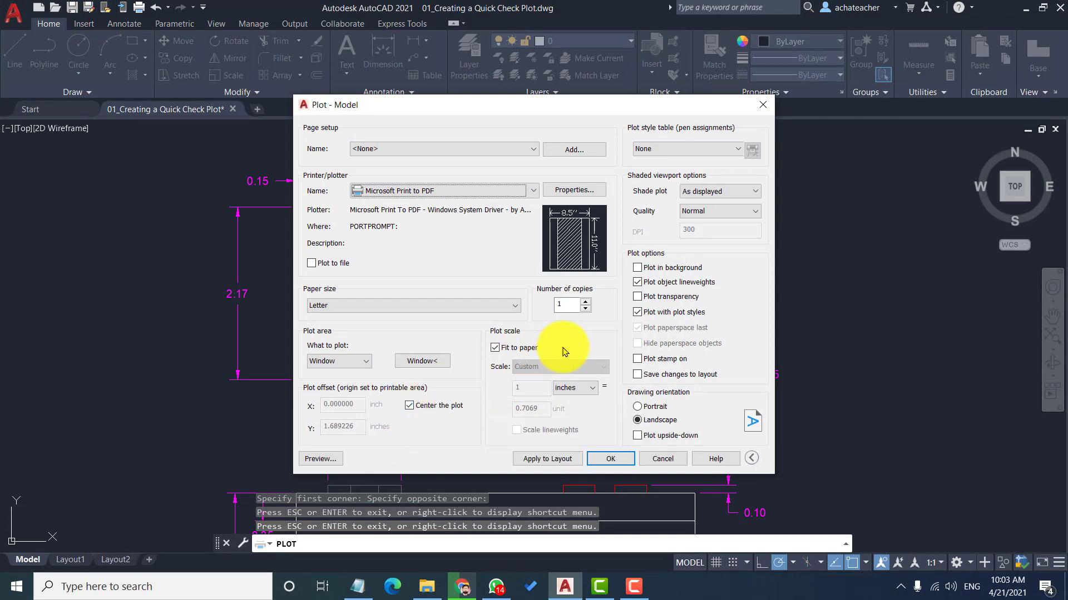
# - Turn off Fit to paper, look through the available plot scales keeping Custom, and turn Fit to paper back on
pyautogui.click(493, 351)
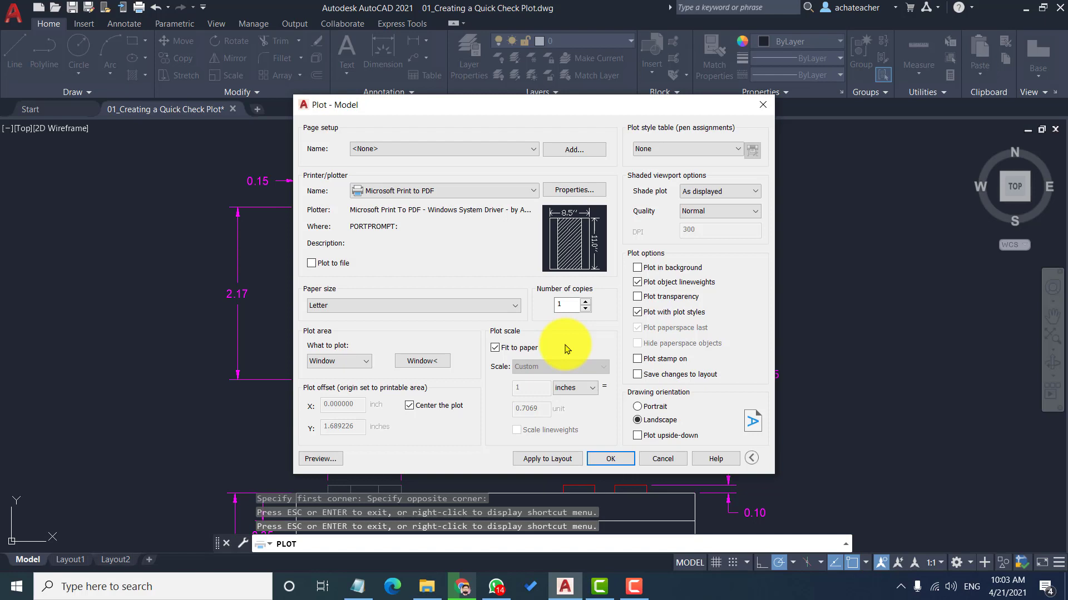
pyautogui.click(495, 349)
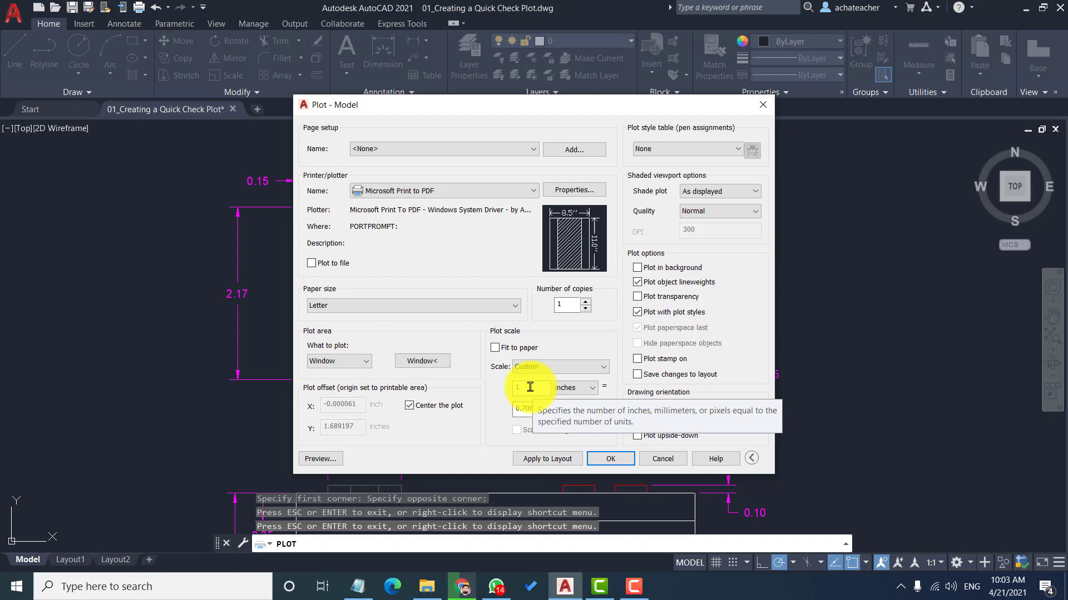
pyautogui.click(555, 366)
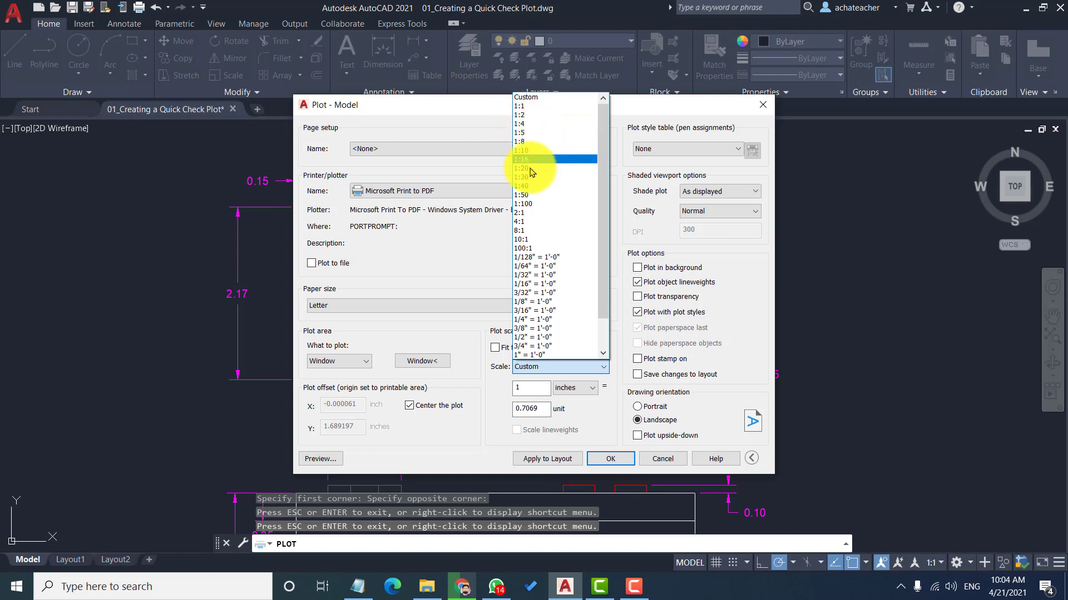
pyautogui.scroll(-2, 562, 341)
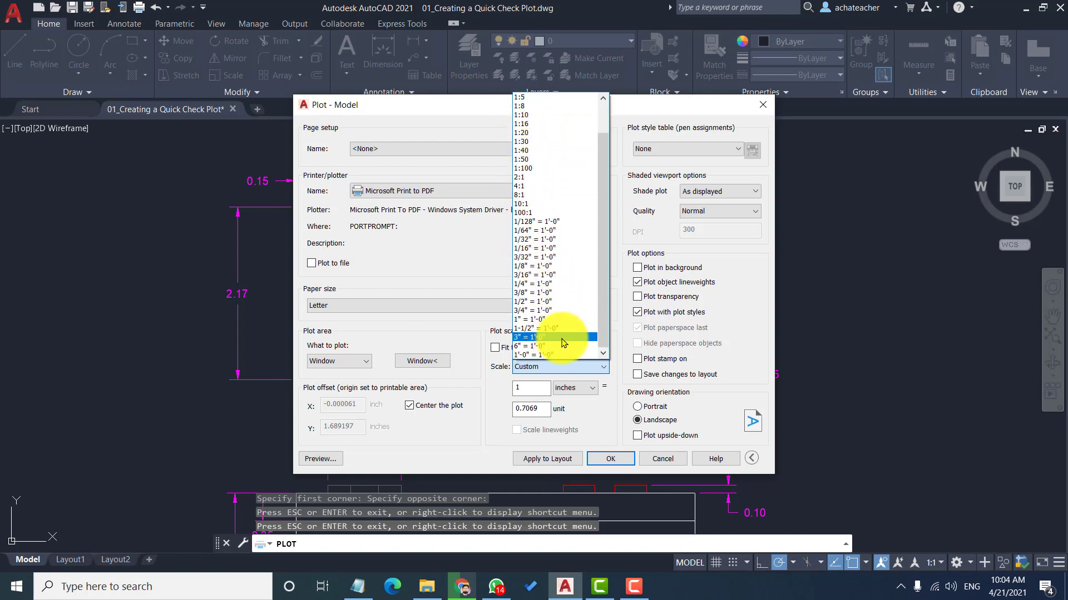
pyautogui.scroll(2, 562, 342)
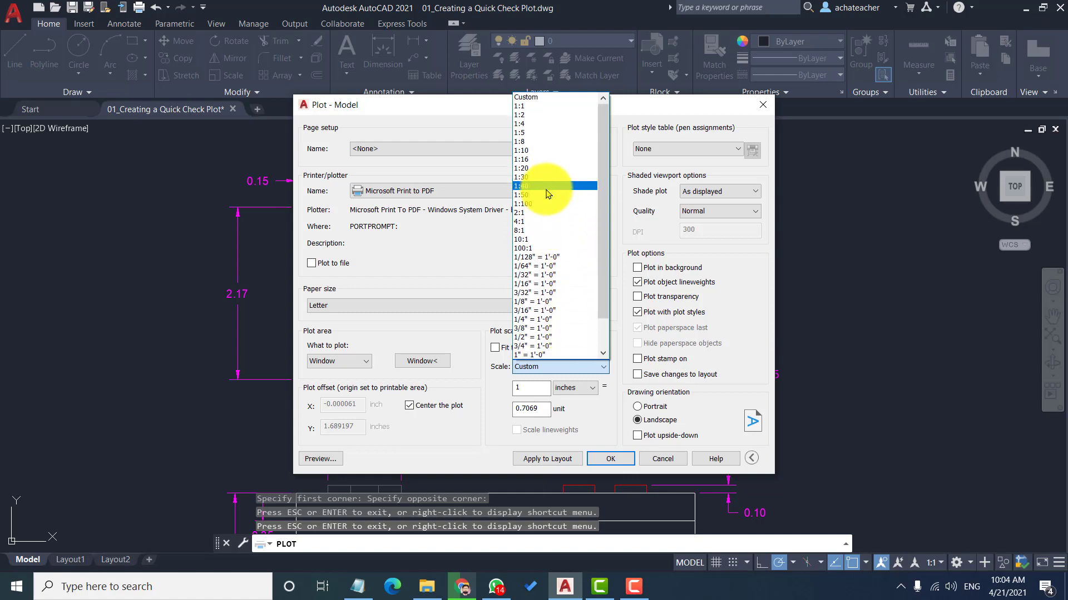
pyautogui.click(543, 97)
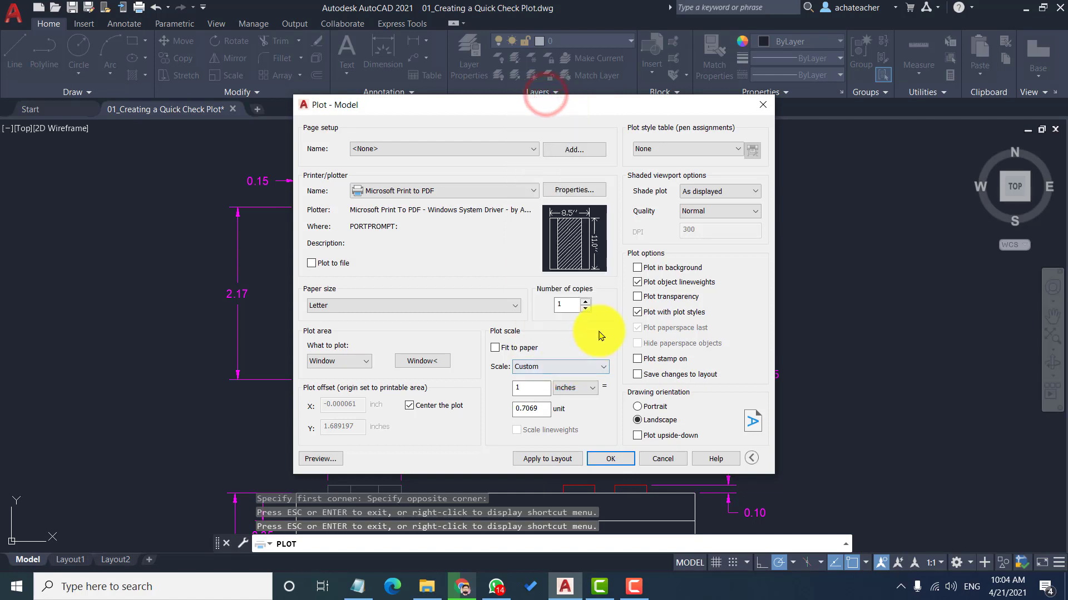
pyautogui.click(495, 347)
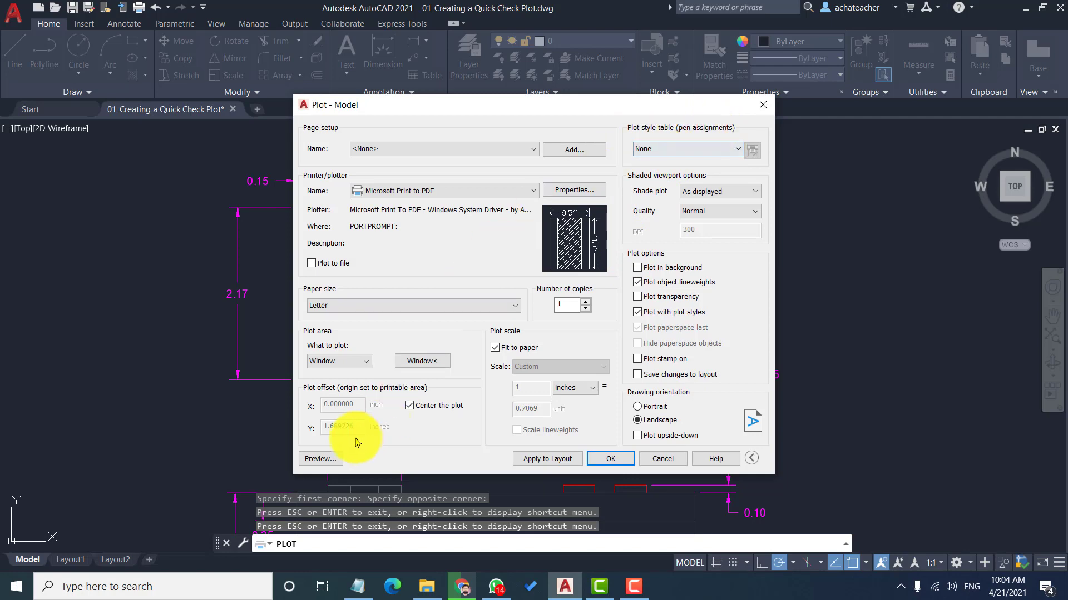
# - Preview the plot before and after assigning the monochrome.ctb plot style table to all layouts
pyautogui.click(329, 460)
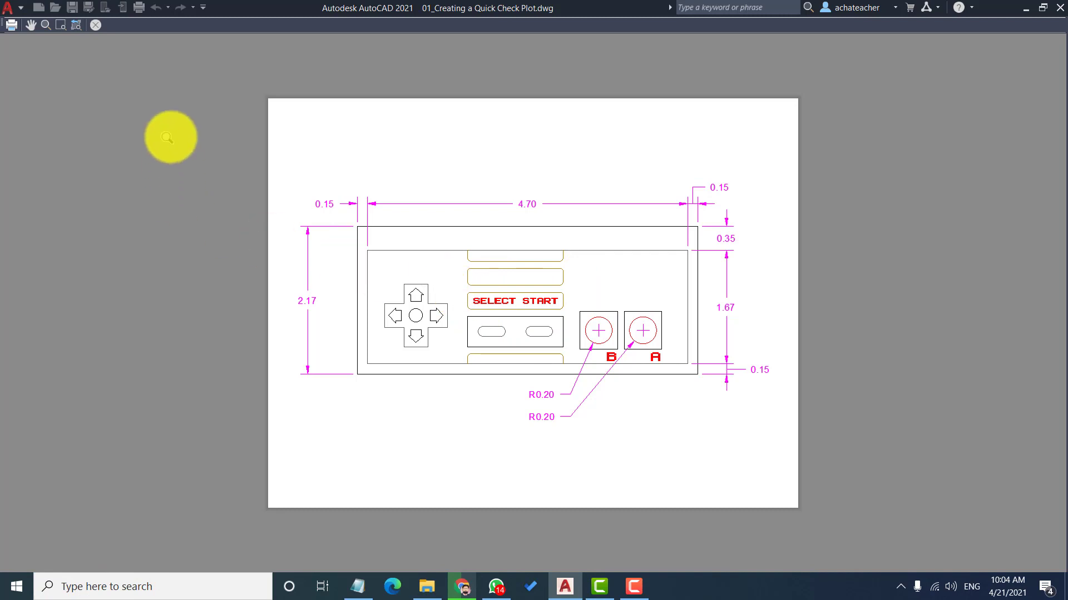
pyautogui.click(95, 26)
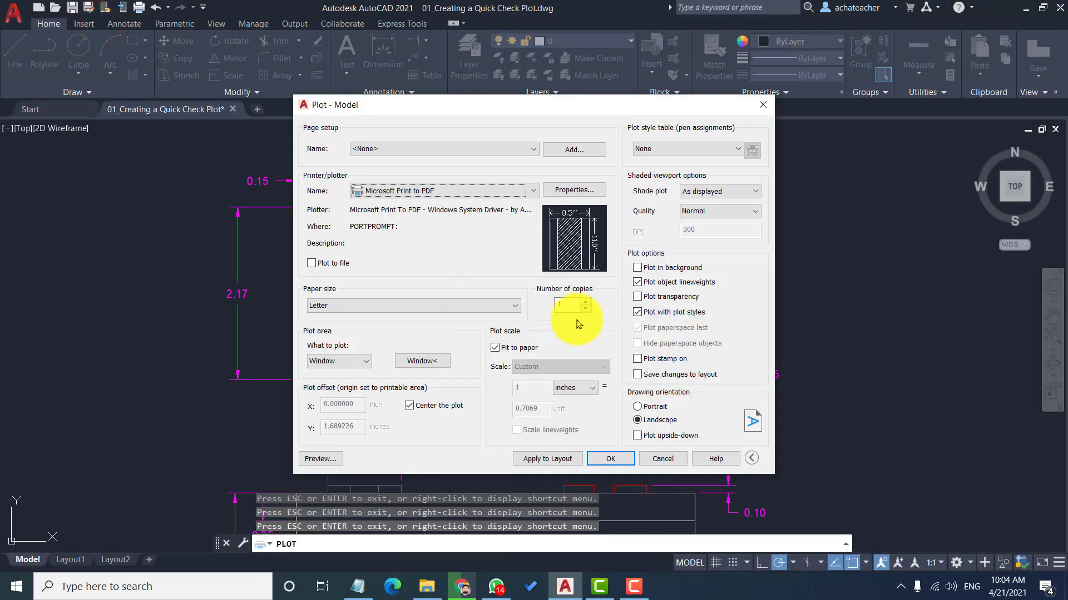
pyautogui.click(725, 148)
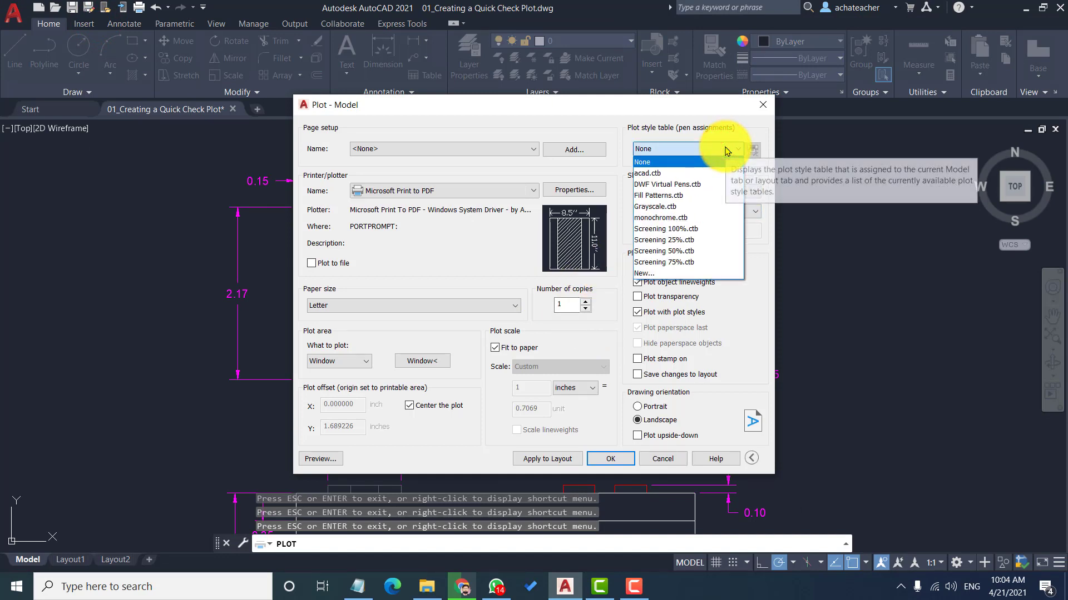
pyautogui.click(675, 217)
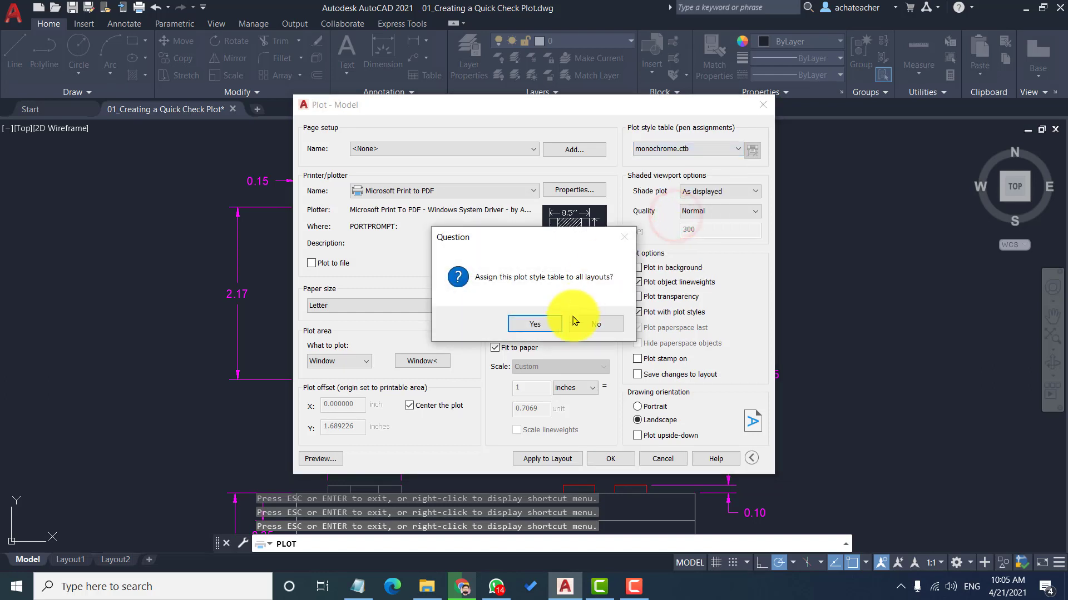
pyautogui.click(543, 325)
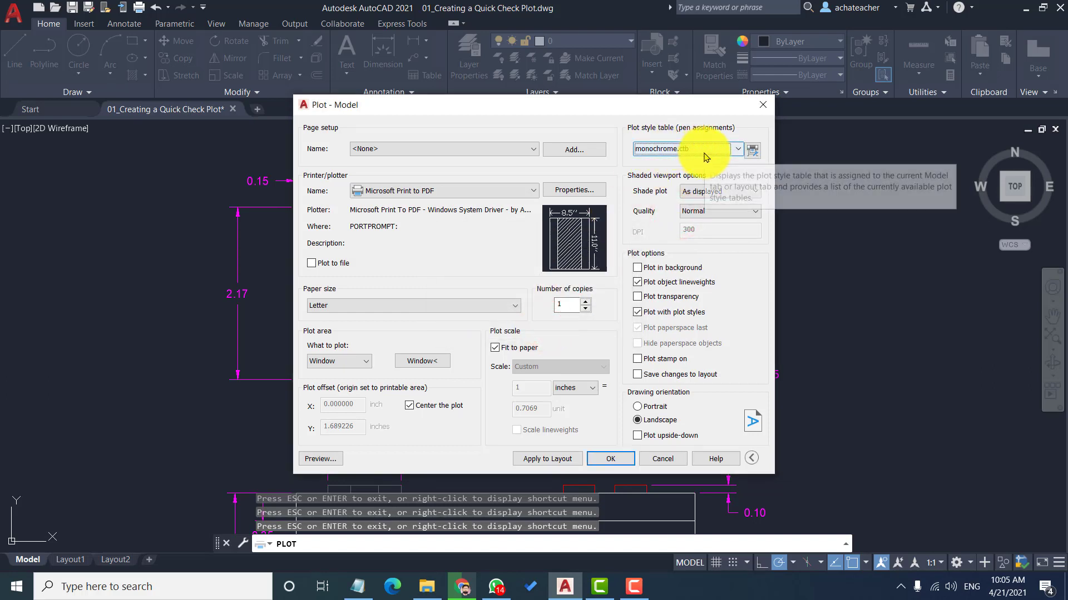
pyautogui.click(321, 458)
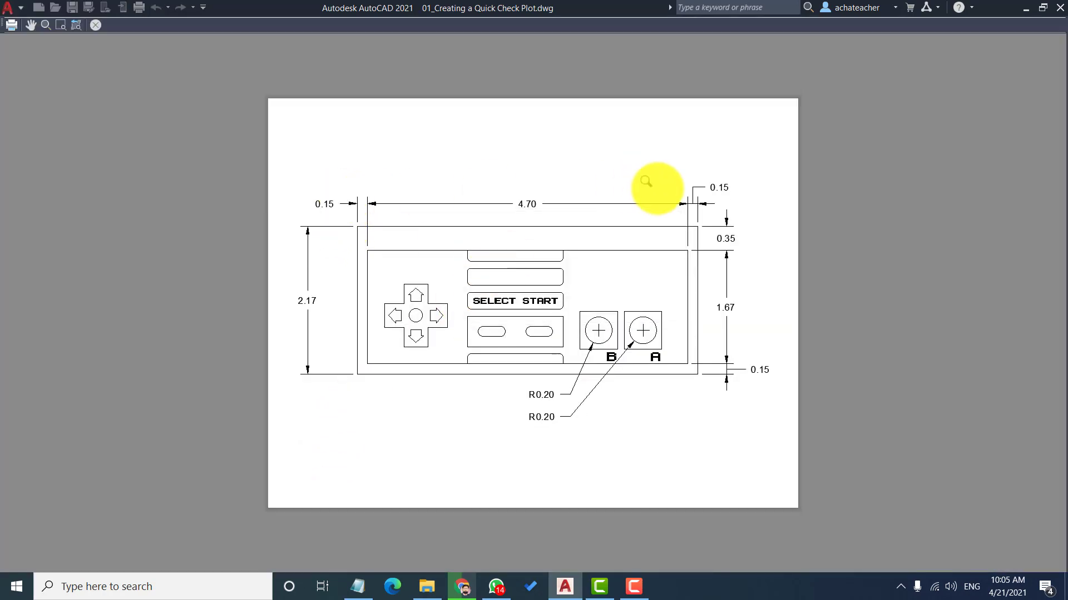
pyautogui.click(95, 28)
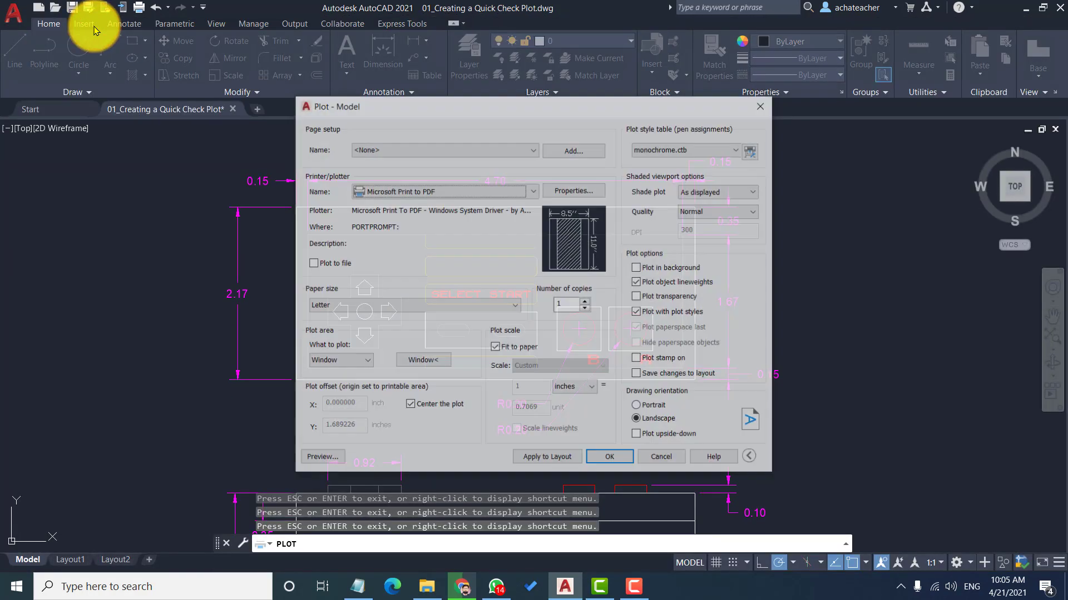
# - Open the monochrome.ctb plot style table for editing and set the plotted color of the Color 13 style to Yellow
pyautogui.click(756, 157)
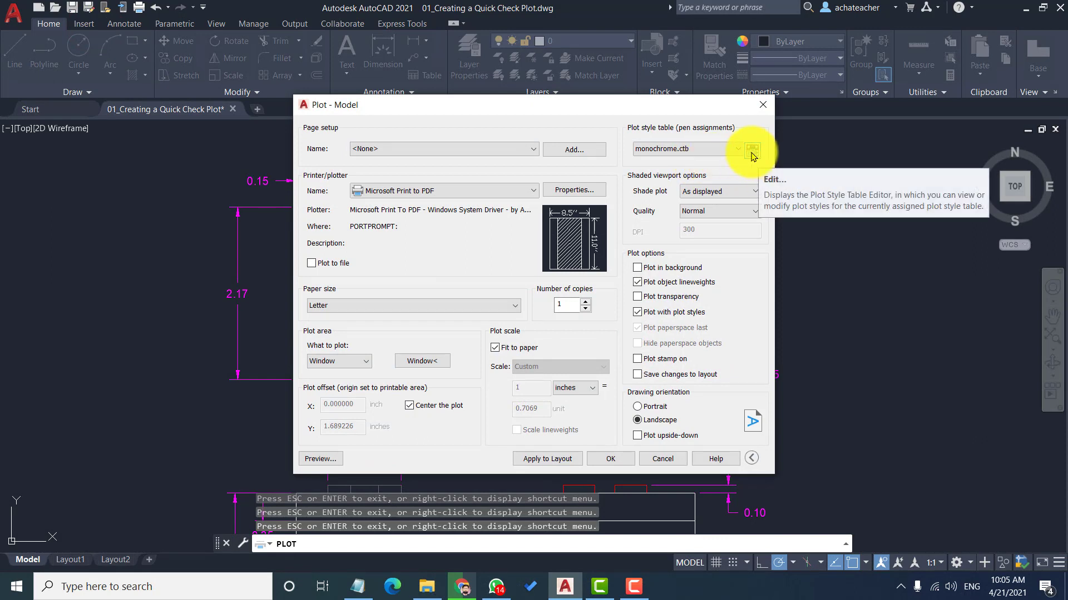
pyautogui.click(751, 152)
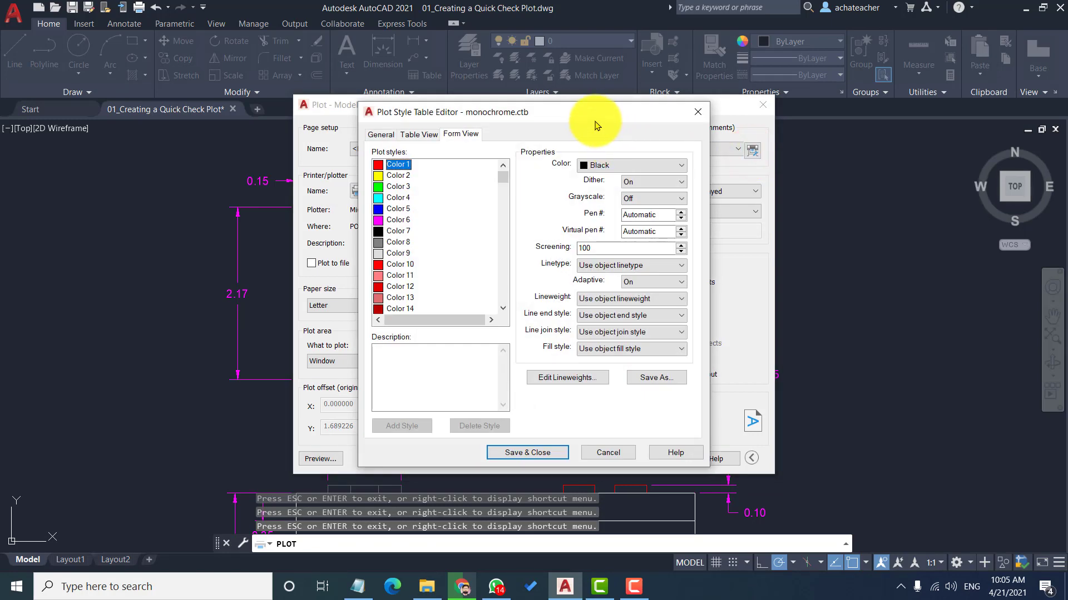
pyautogui.moveTo(595, 111); pyautogui.dragTo(616, 83)
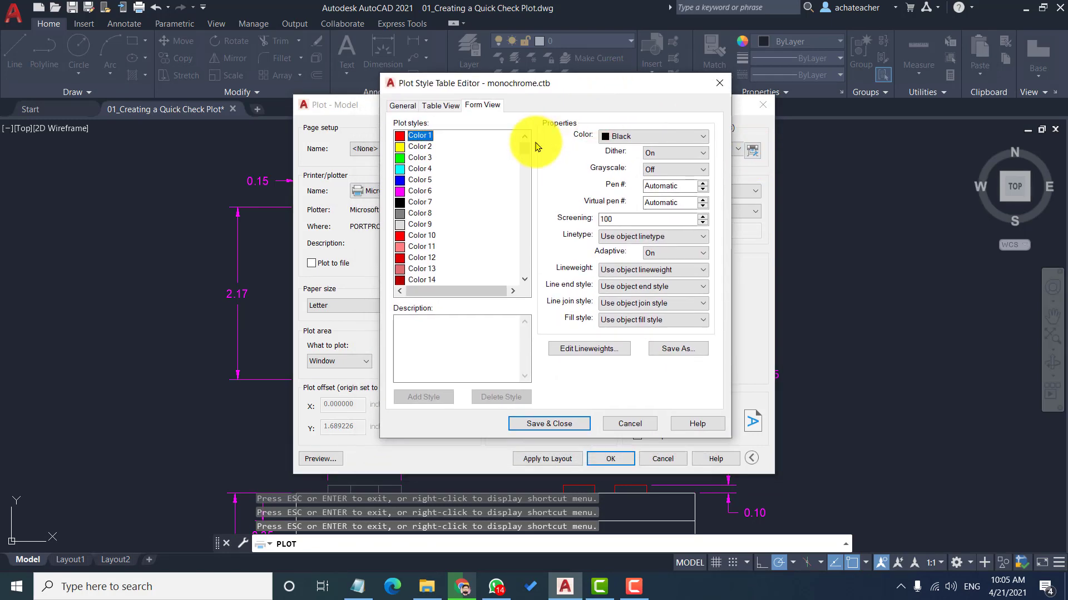
pyautogui.click(421, 151)
pyautogui.click(414, 200)
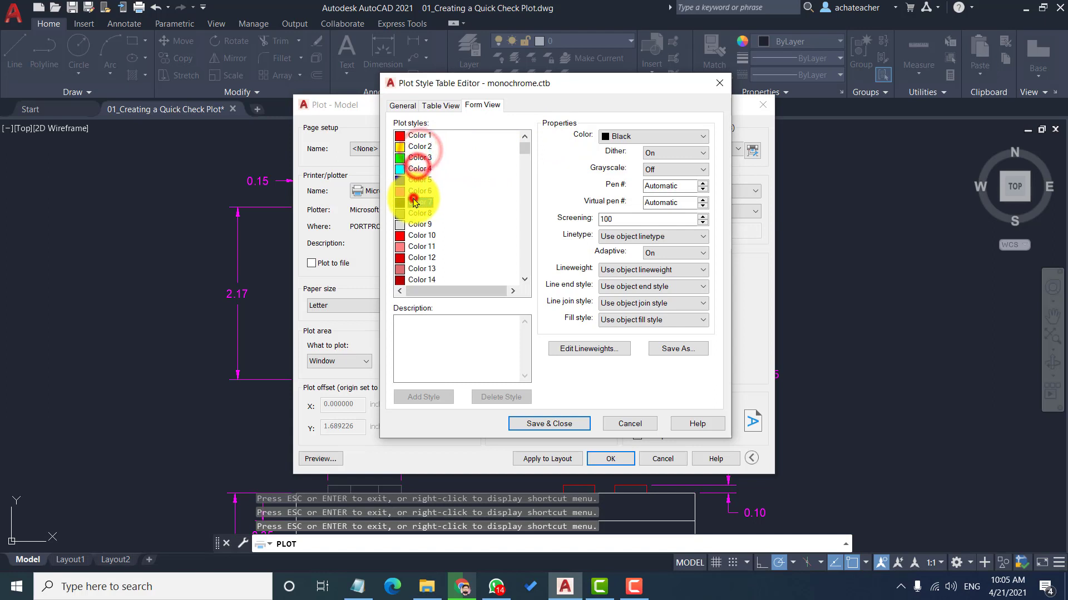
pyautogui.click(421, 269)
pyautogui.click(659, 135)
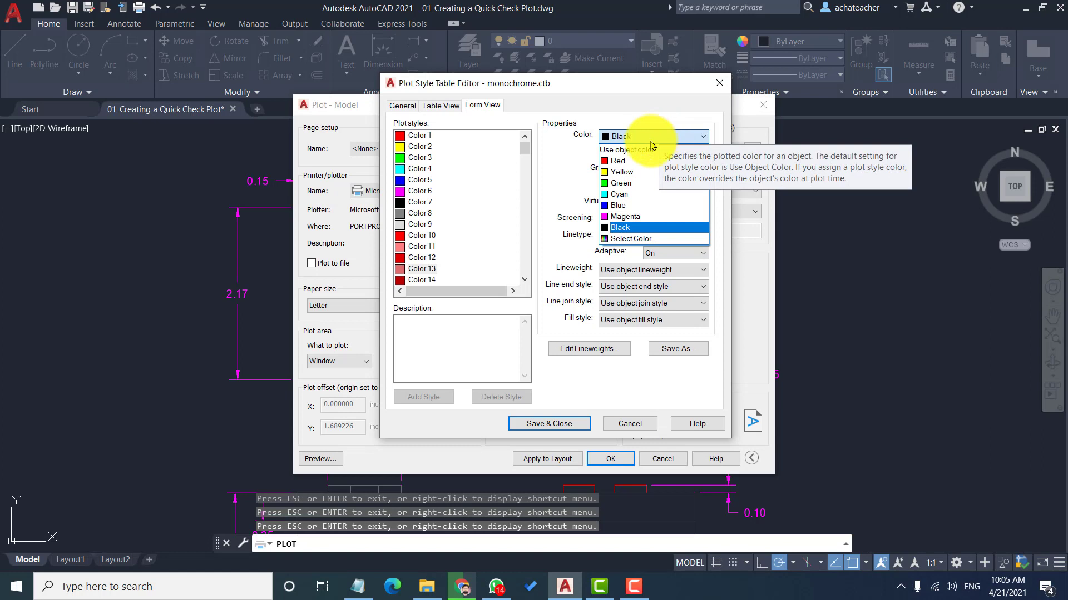
pyautogui.click(622, 172)
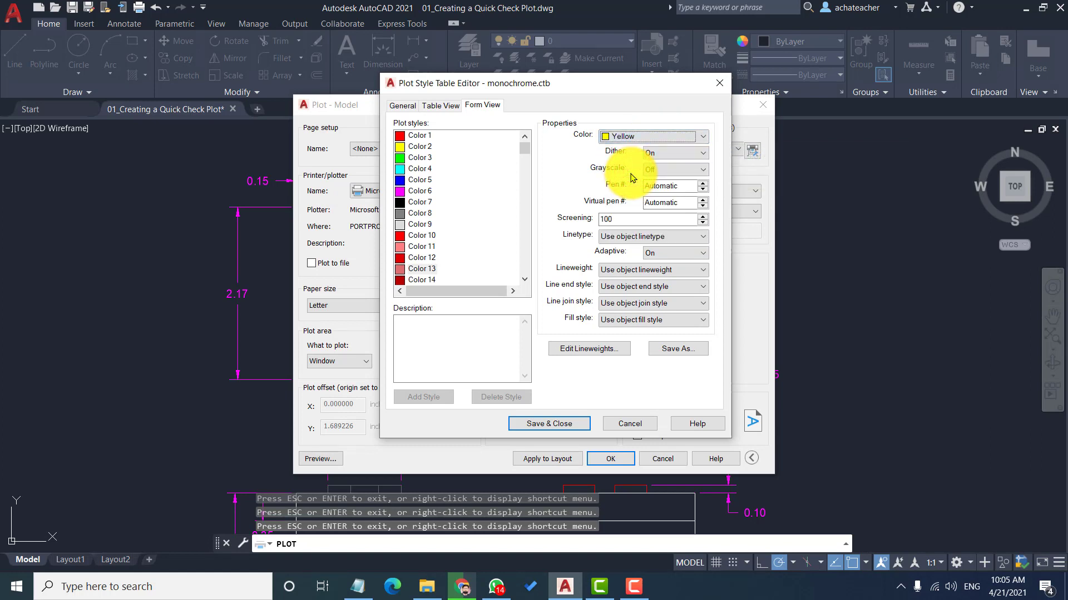
# - Try Red as the plotted color of the Color 5 style, select Color 3, and close the plot style editor without saving changes
pyautogui.click(410, 180)
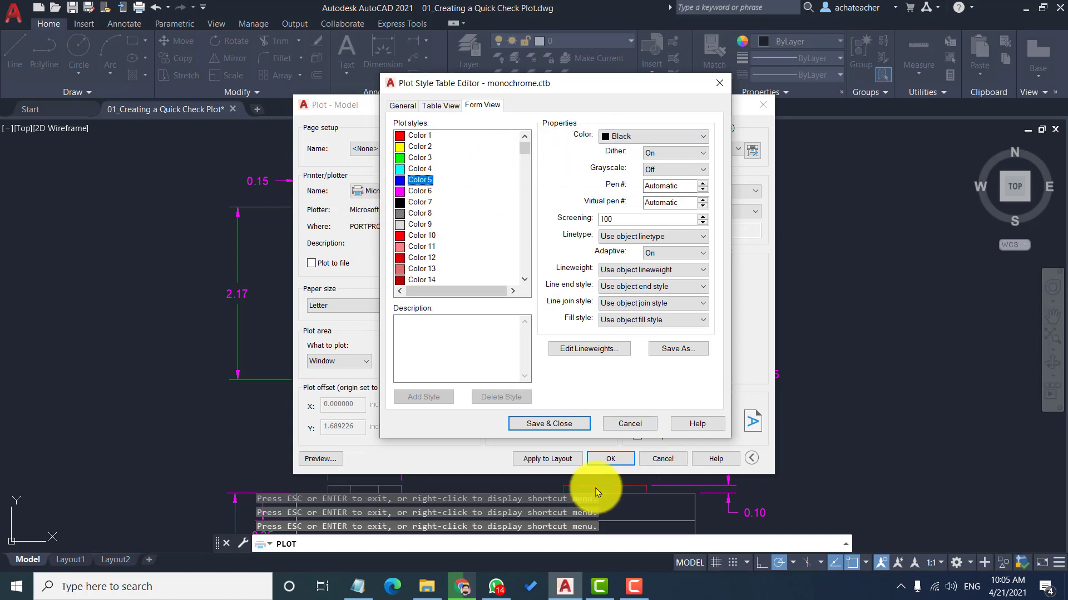
pyautogui.click(645, 139)
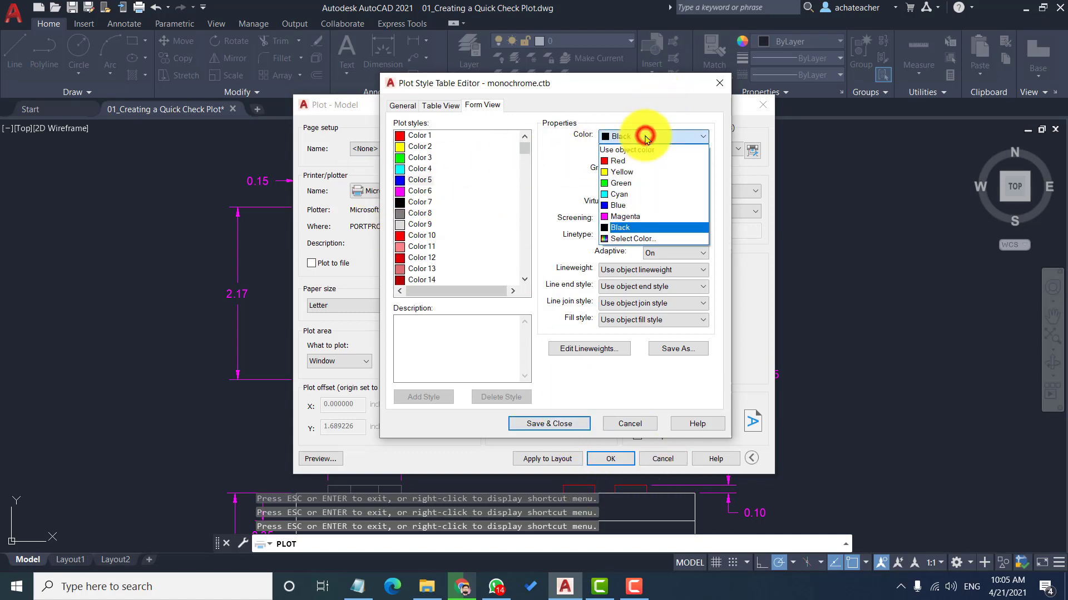
pyautogui.click(635, 160)
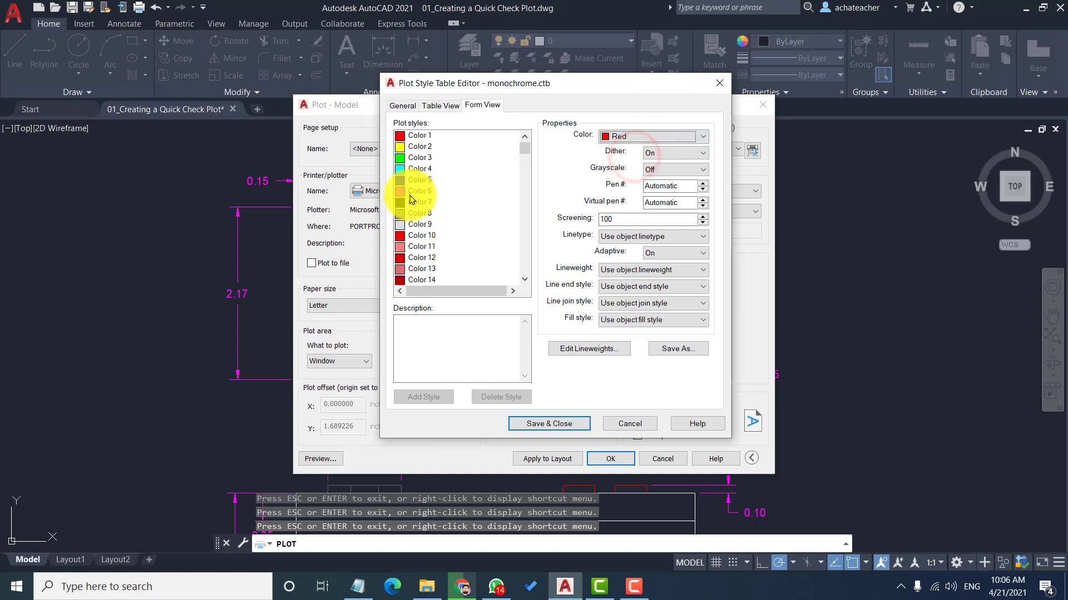
pyautogui.click(401, 160)
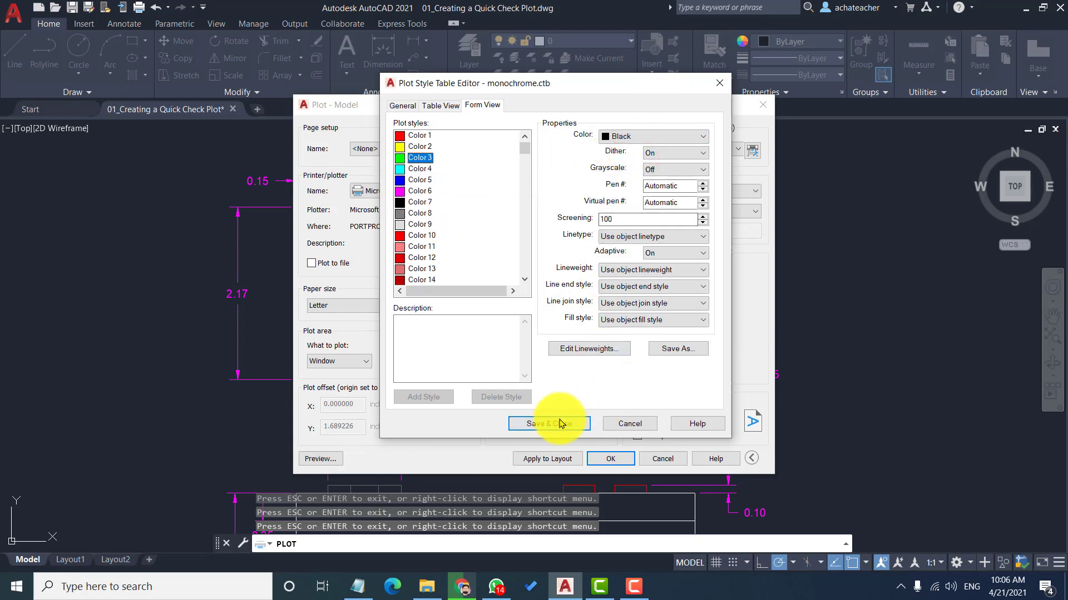
pyautogui.click(644, 426)
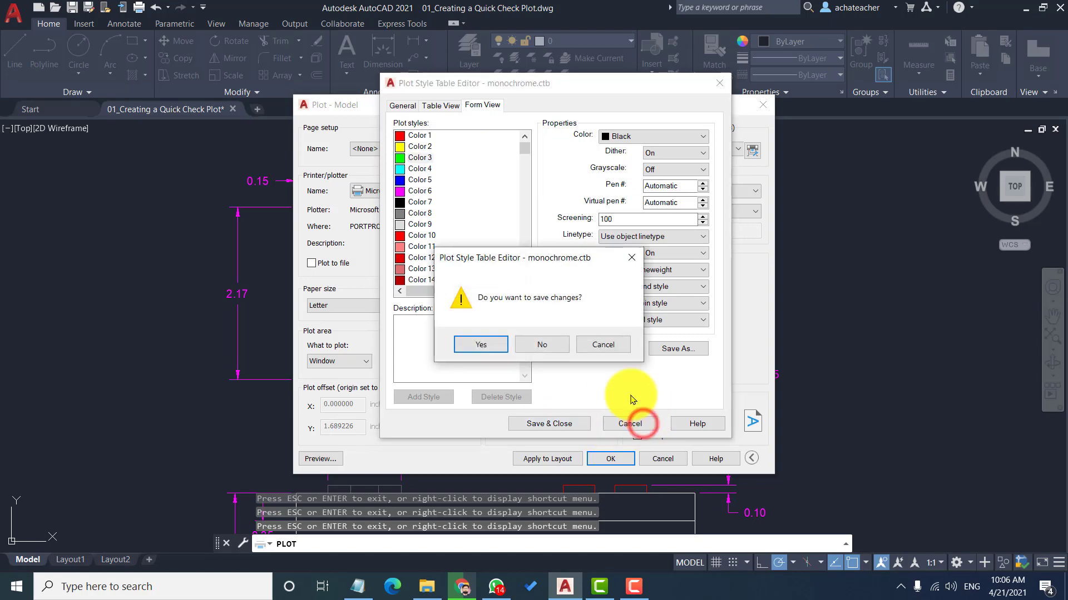
pyautogui.click(556, 346)
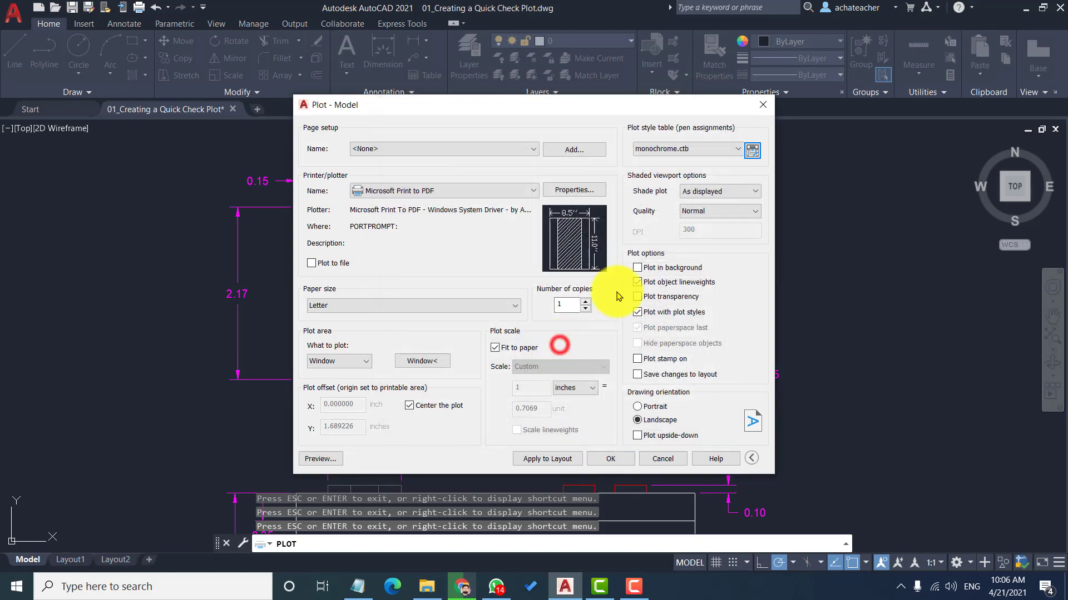
# - Look through the available plot style tables and keep monochrome.ctb assigned
pyautogui.click(695, 148)
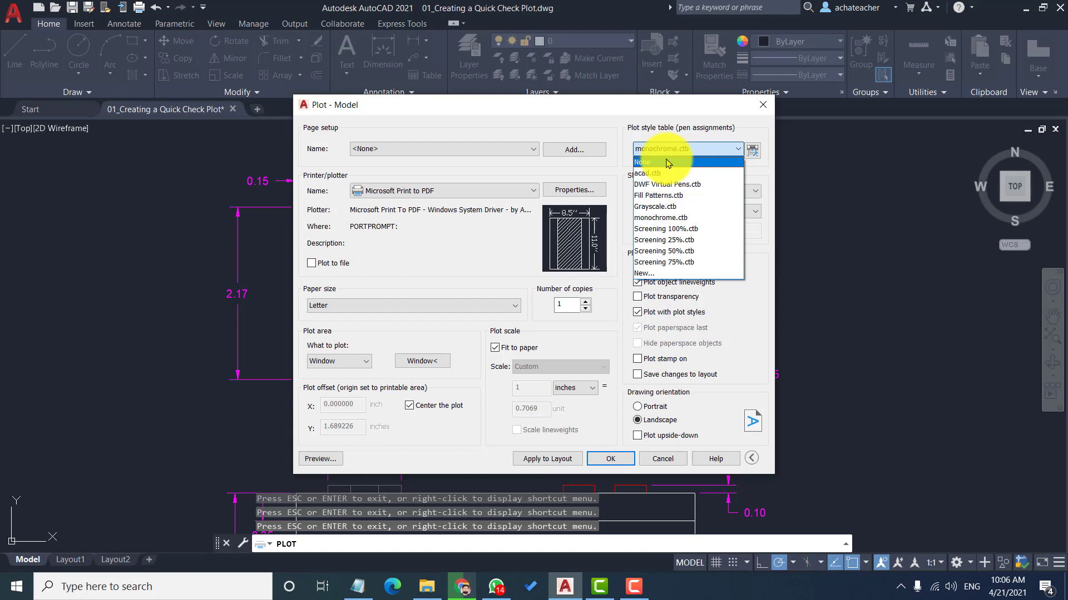
pyautogui.click(667, 217)
pyautogui.click(538, 325)
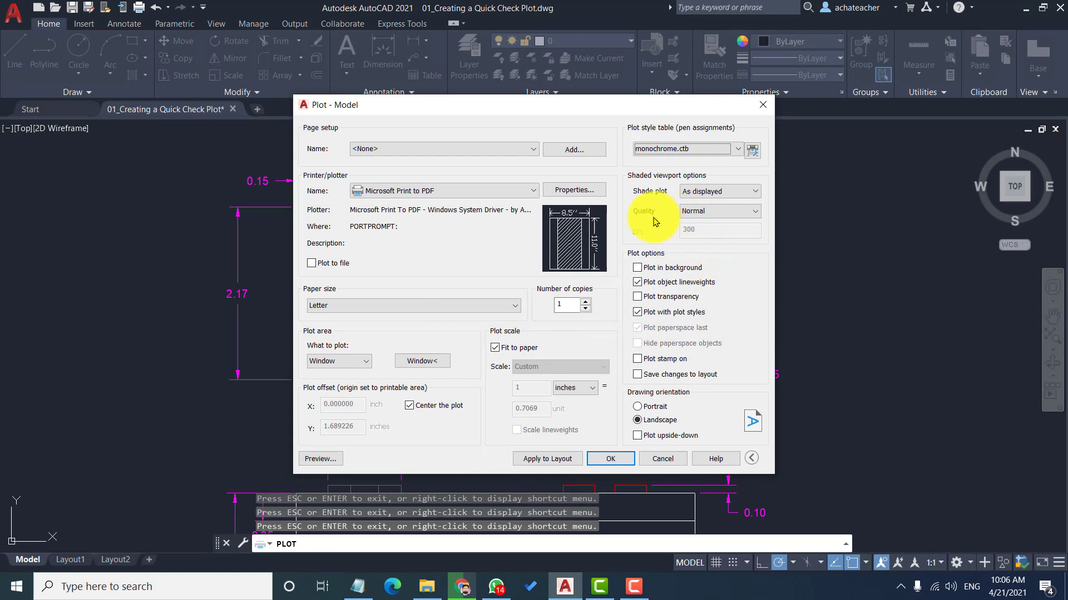
# - Set the shaded viewport quality to Draft and look through the other quality options
pyautogui.click(724, 214)
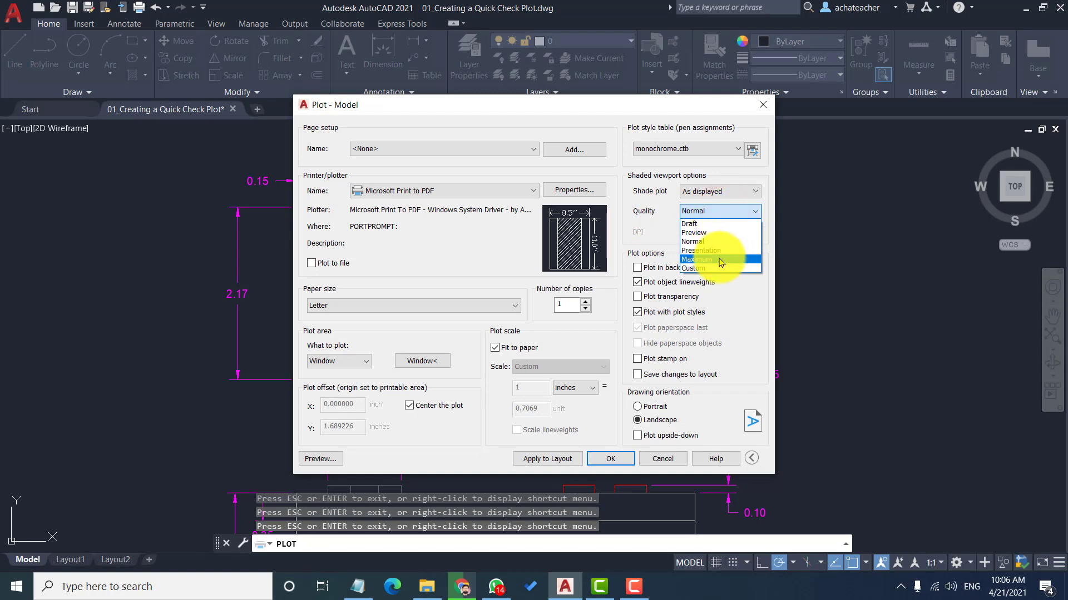
pyautogui.click(705, 224)
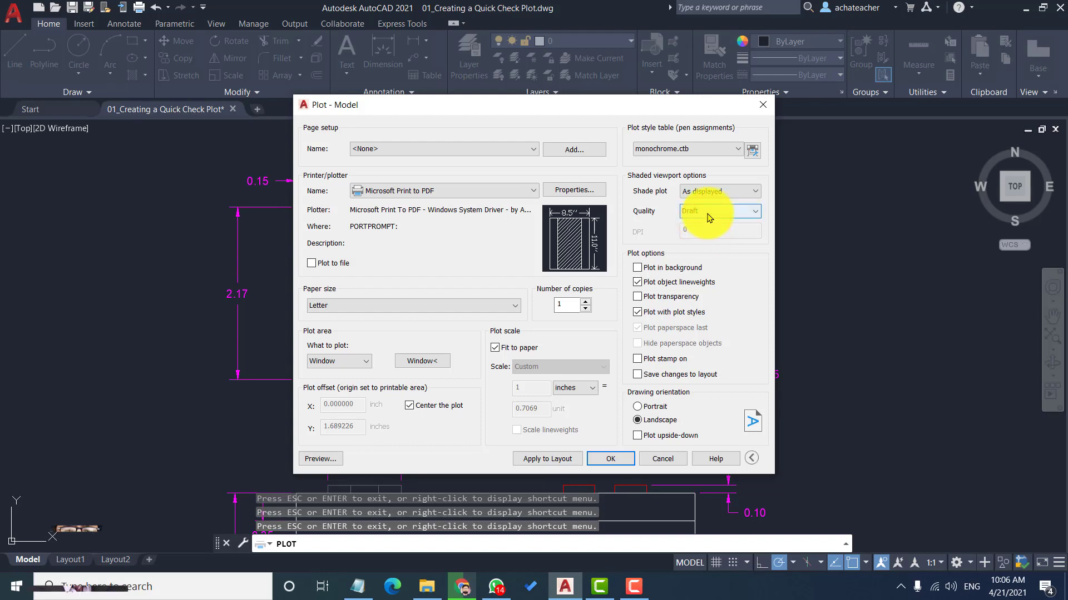
pyautogui.click(708, 214)
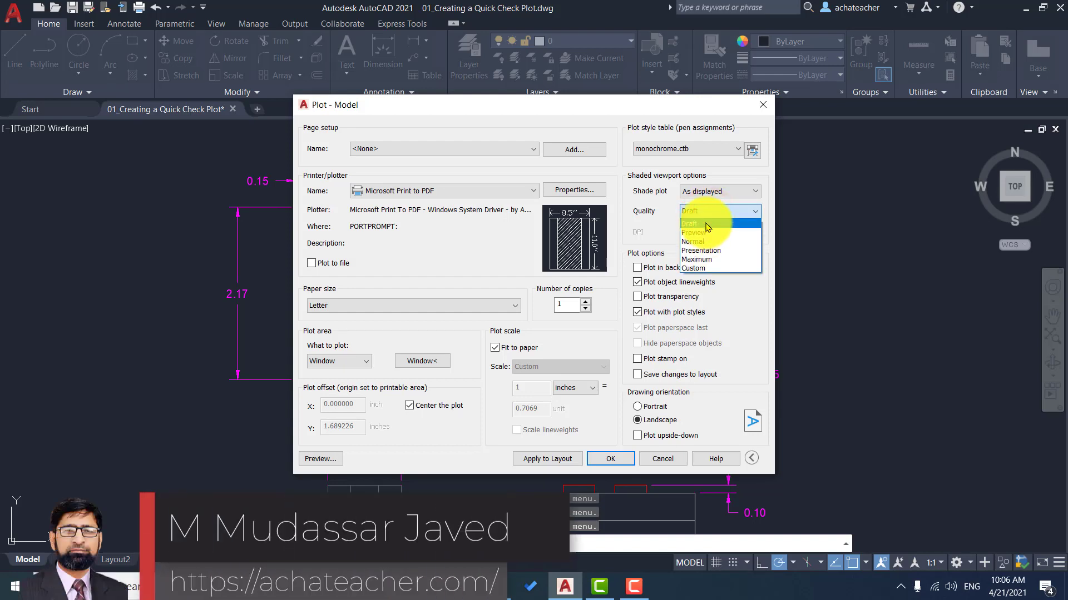
pyautogui.click(708, 214)
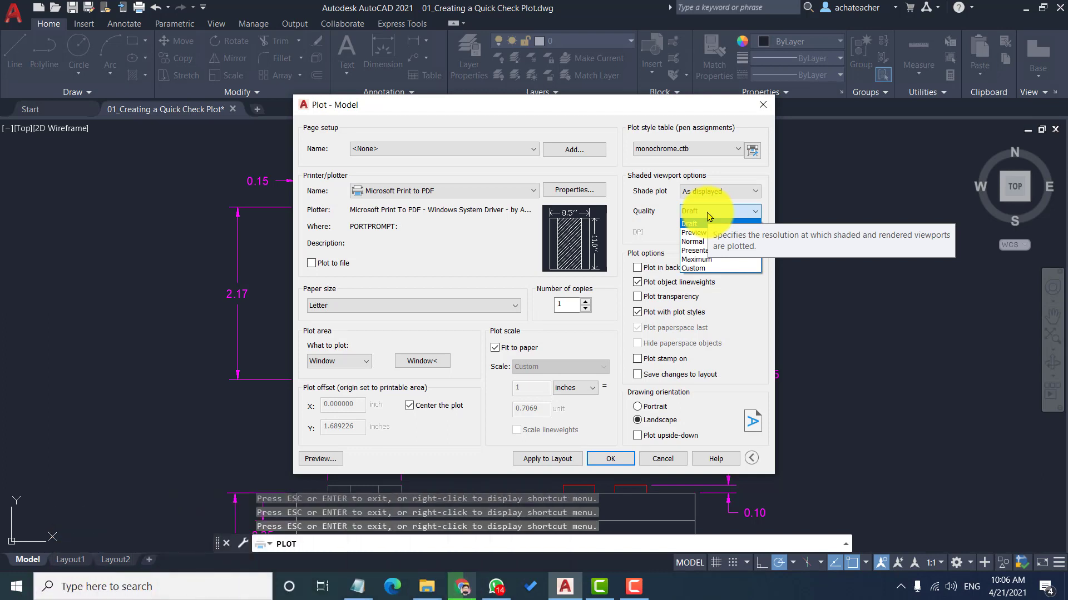
pyautogui.click(708, 214)
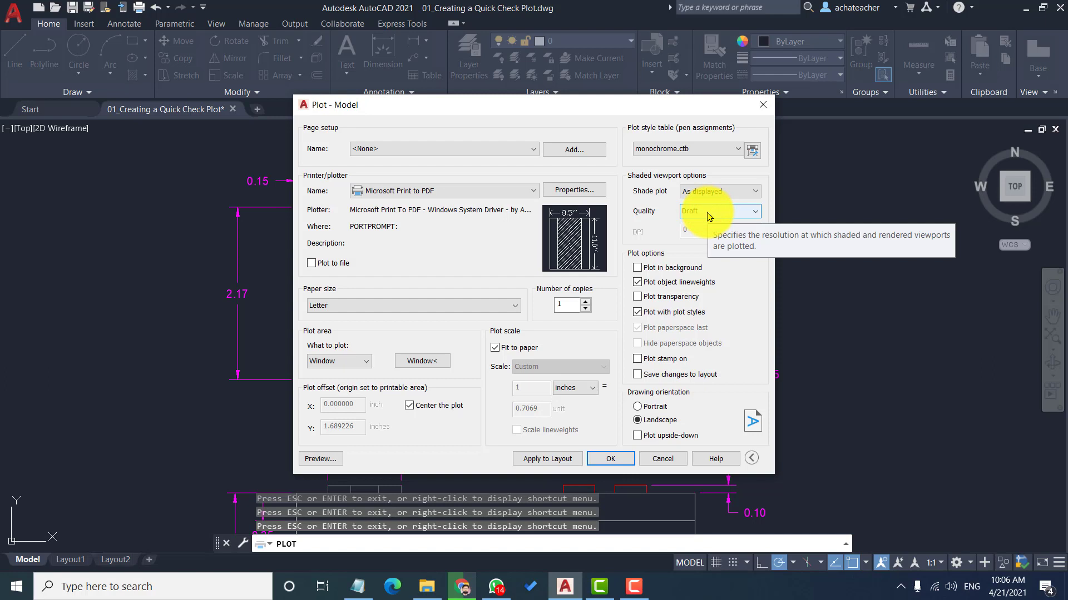
# - Try the shaded viewport quality at Preview, Normal, Presentation and Maximum, and return it to Normal
pyautogui.click(709, 214)
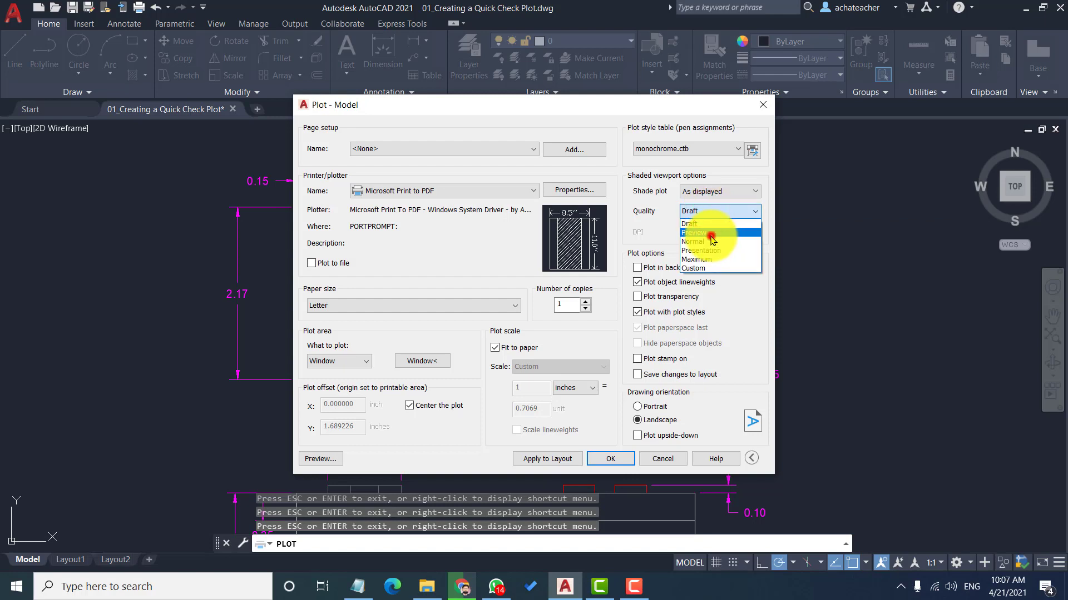
pyautogui.click(711, 237)
pyautogui.click(711, 214)
pyautogui.click(713, 241)
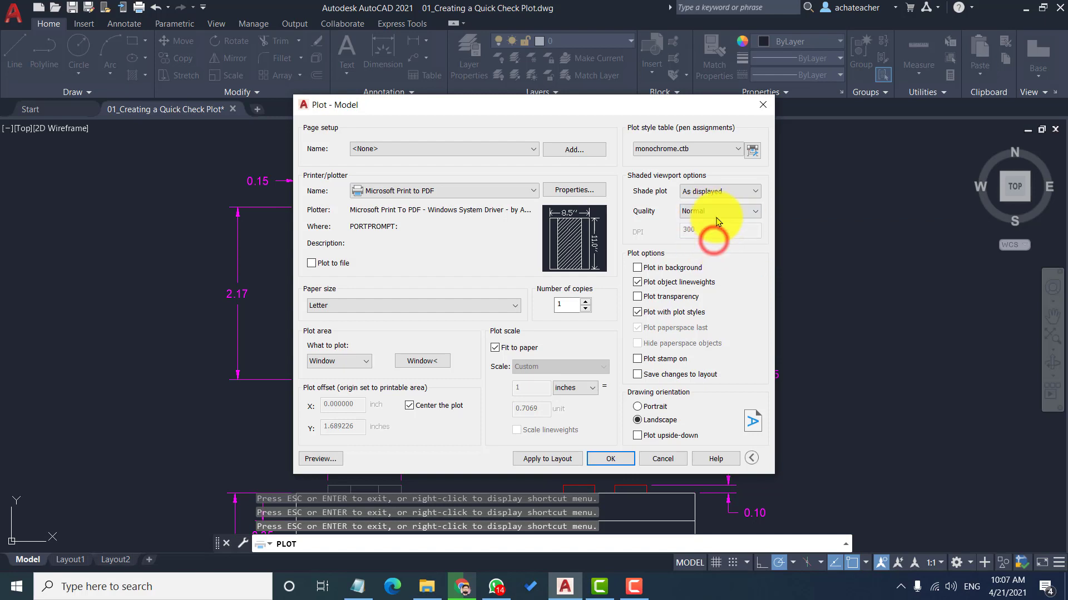
pyautogui.click(717, 212)
pyautogui.click(721, 245)
pyautogui.click(717, 213)
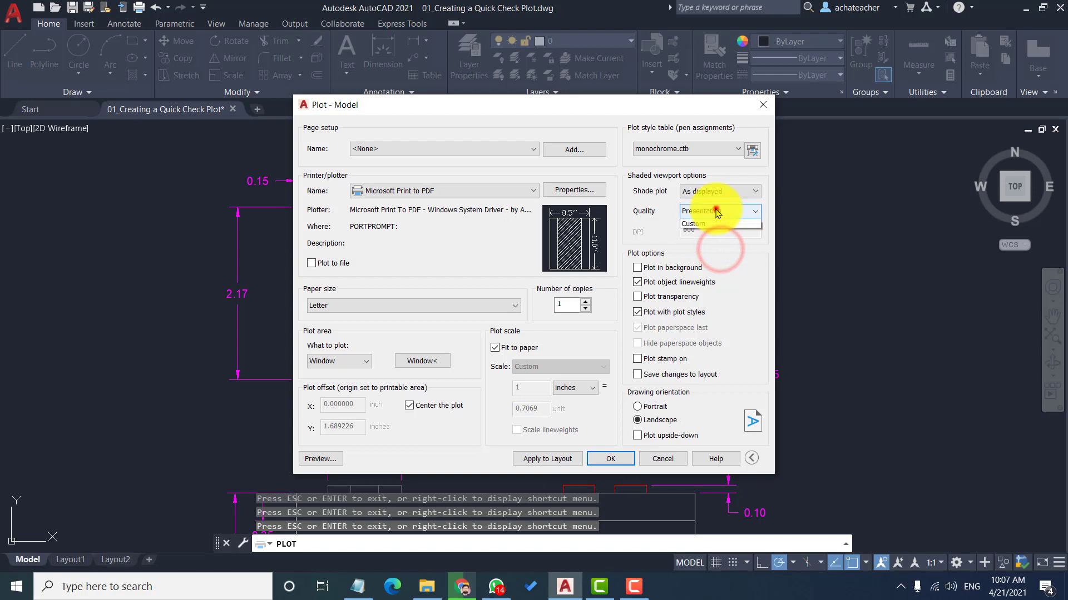
pyautogui.click(711, 251)
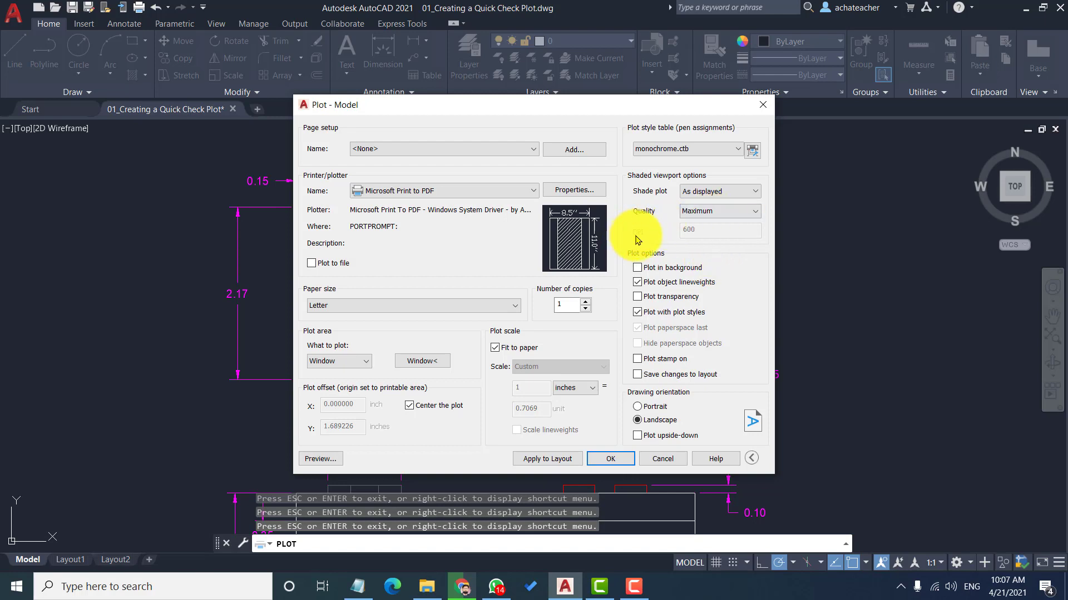
pyautogui.click(714, 214)
pyautogui.click(690, 239)
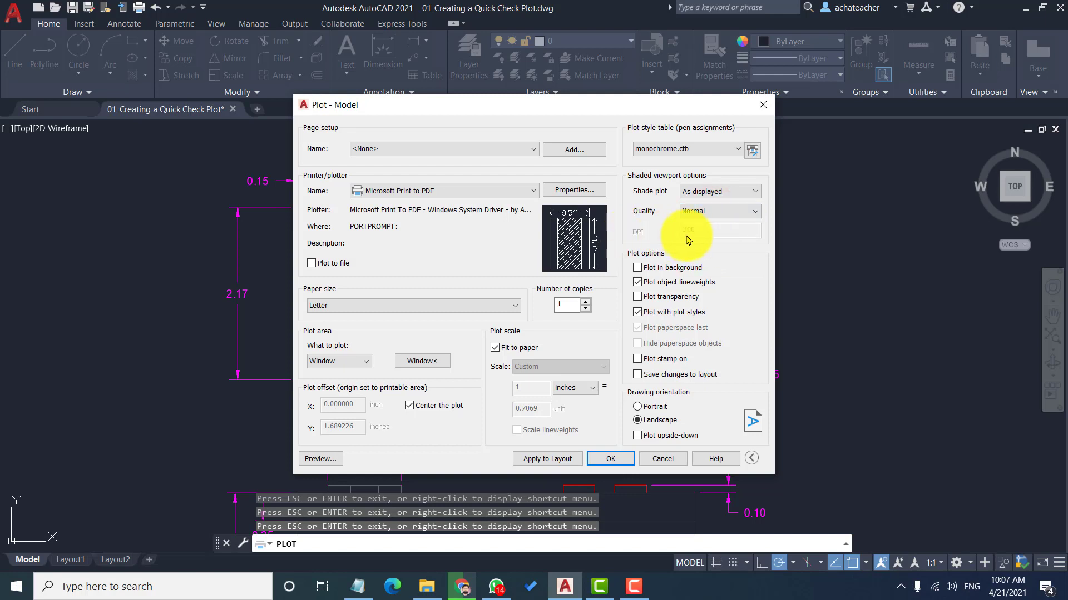
# - Set the shaded viewport quality to Maximum
pyautogui.click(704, 211)
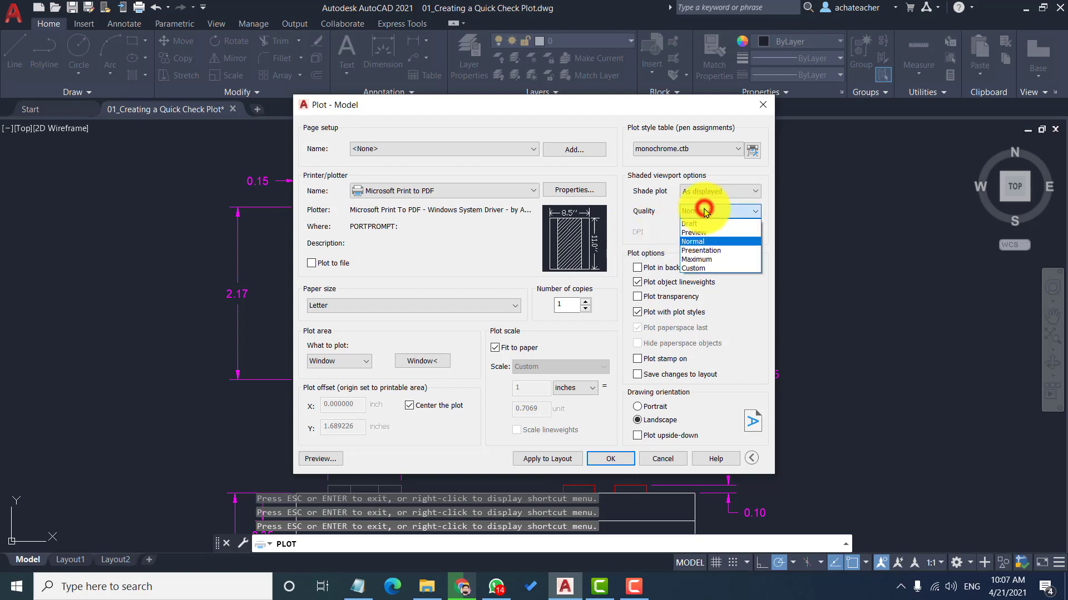
pyautogui.click(705, 259)
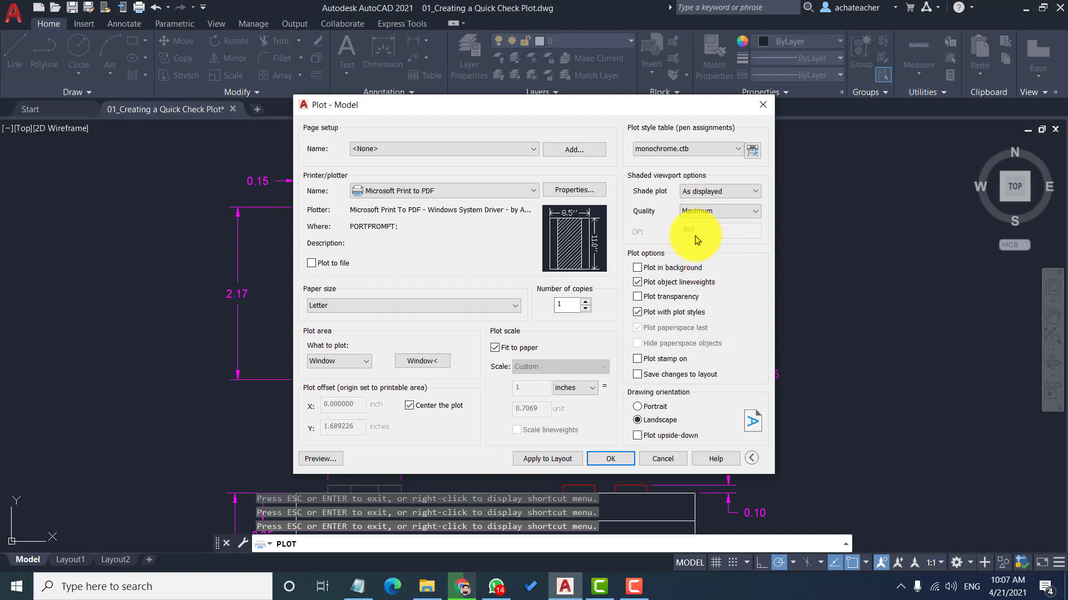
pyautogui.click(696, 238)
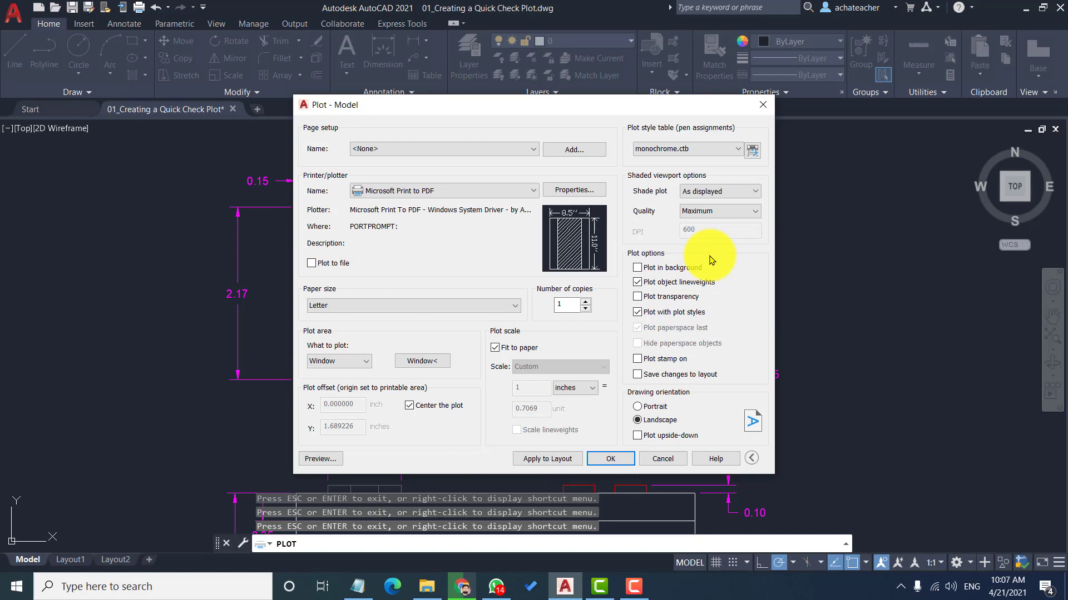
# - Try the plot options by turning background plotting and plot stamping on and back off, keeping object lineweights and monochrome.ctb
pyautogui.click(638, 269)
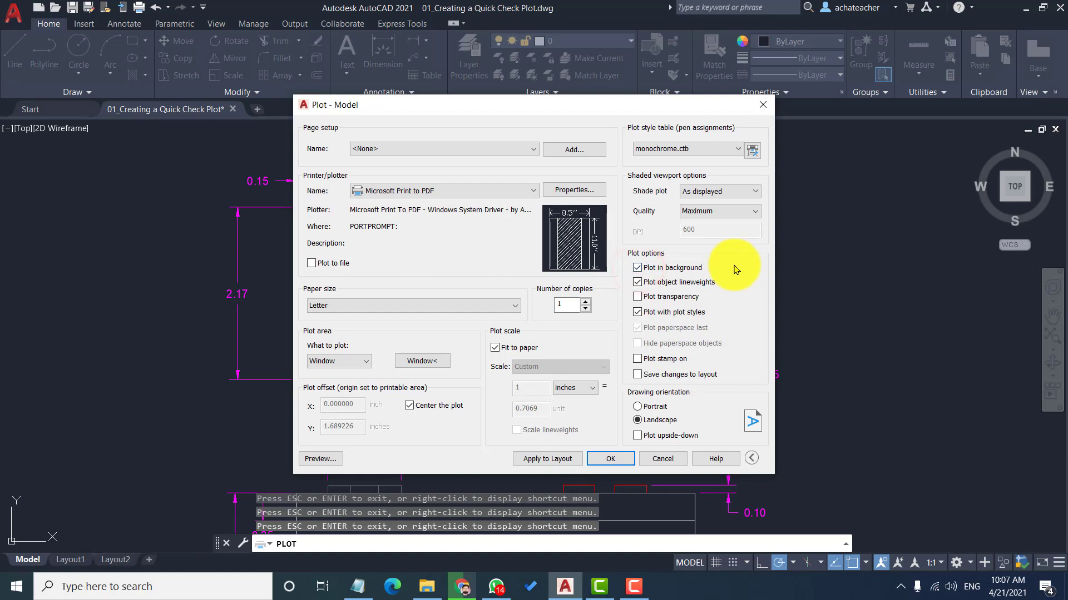
pyautogui.click(637, 269)
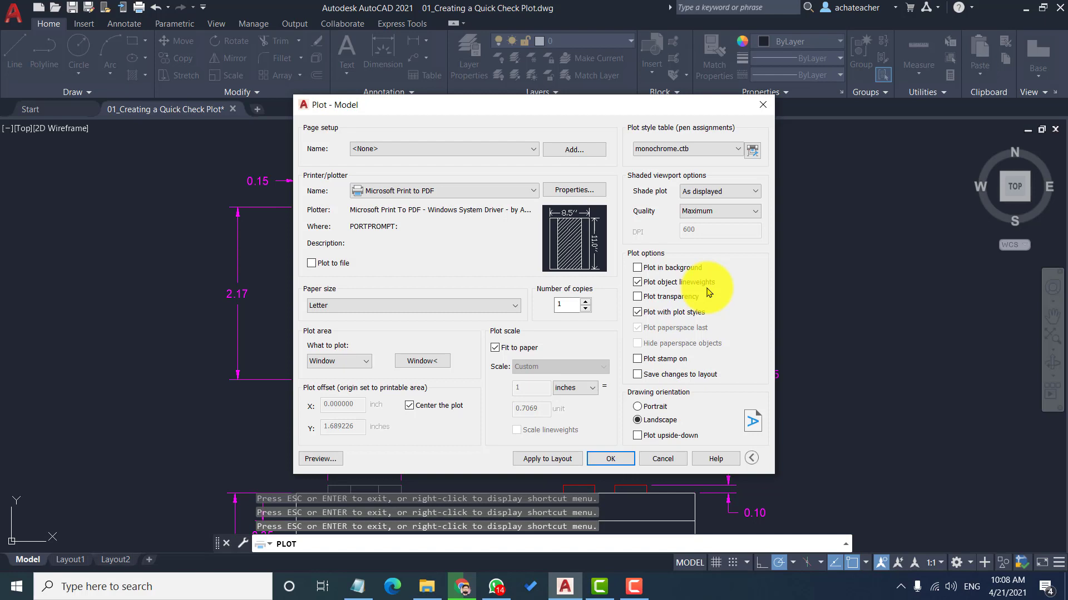
pyautogui.click(638, 283)
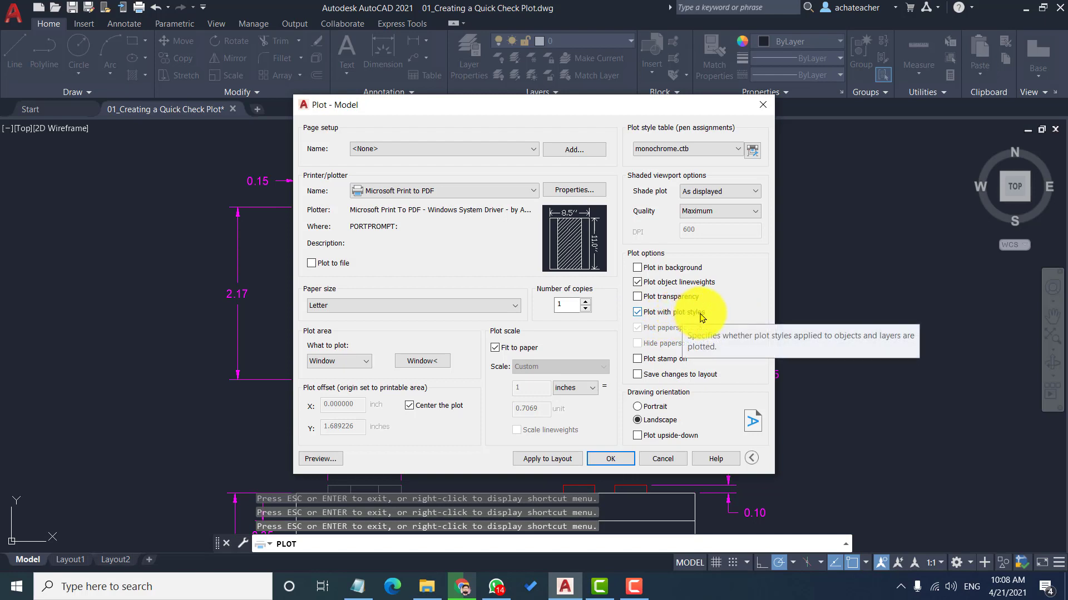
pyautogui.click(723, 147)
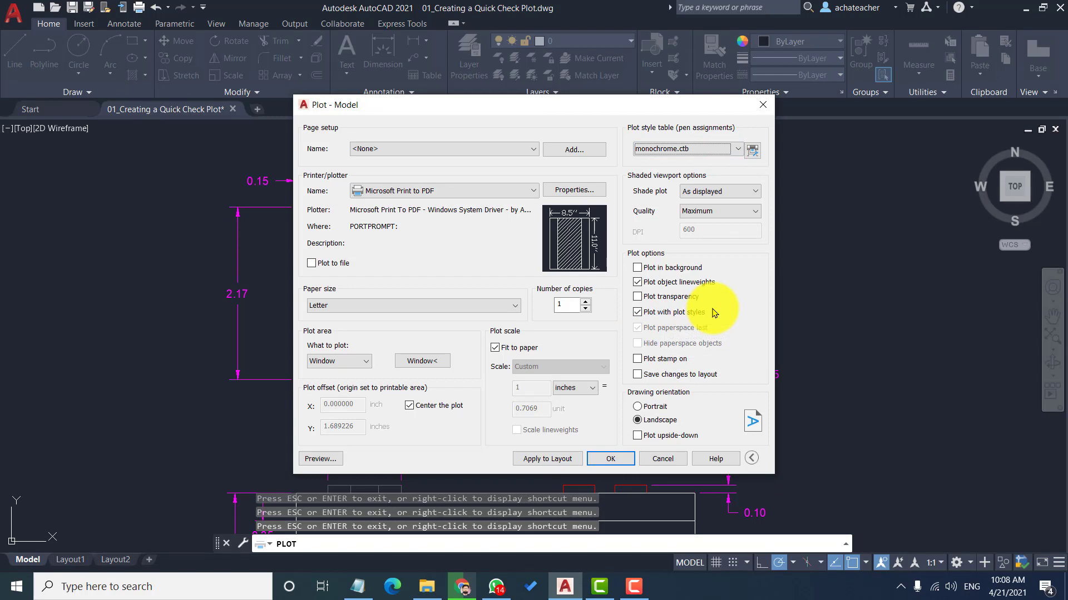
pyautogui.click(637, 359)
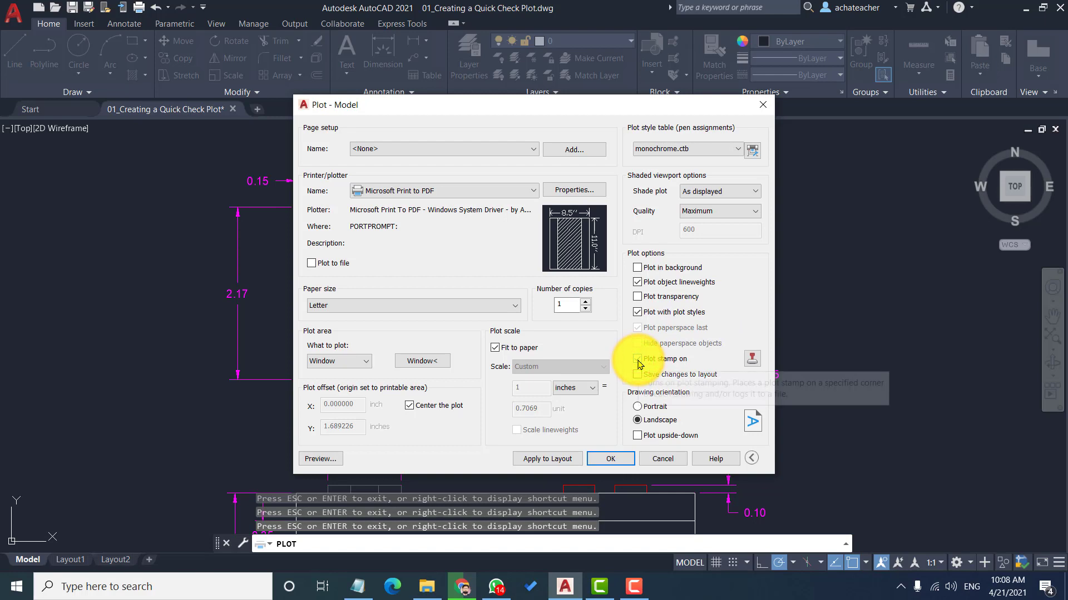
pyautogui.click(638, 362)
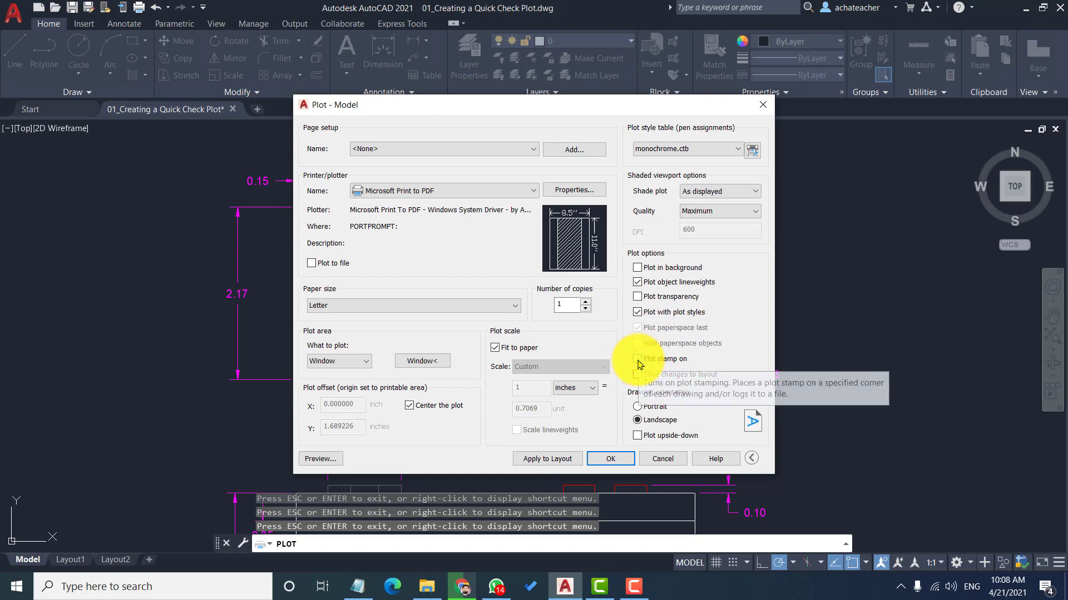
# - Switch the drawing orientation to Portrait and back to Landscape, and preview the monochrome plot
pyautogui.click(637, 407)
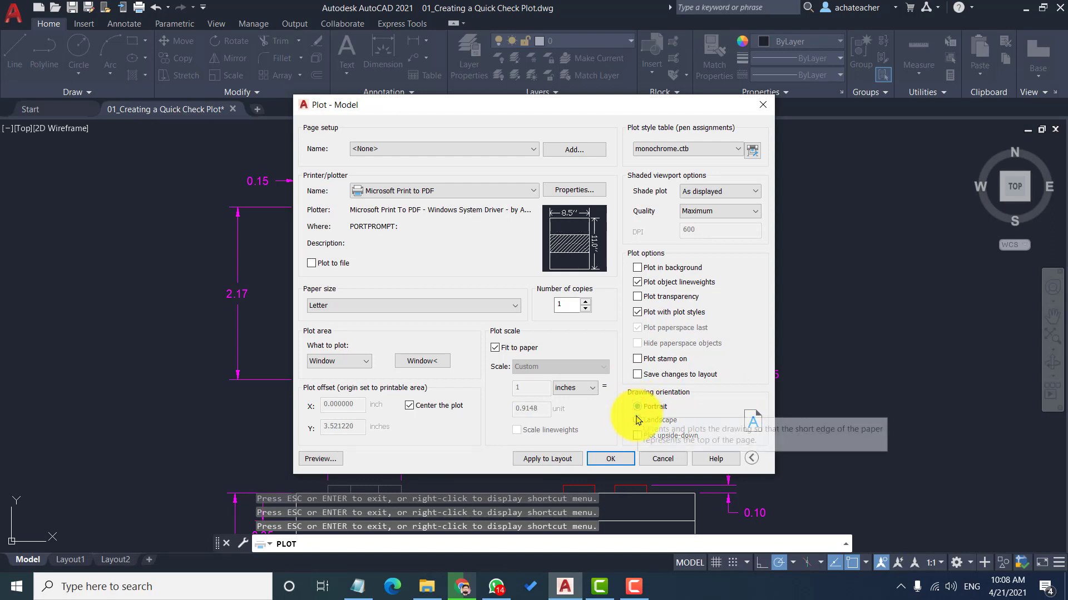
pyautogui.click(637, 421)
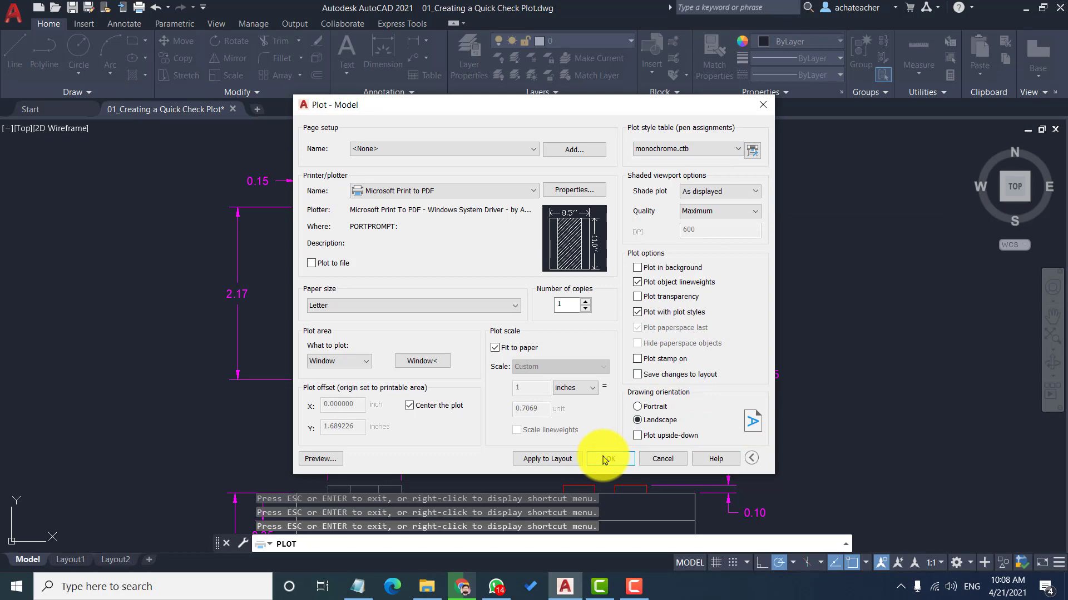
pyautogui.click(322, 459)
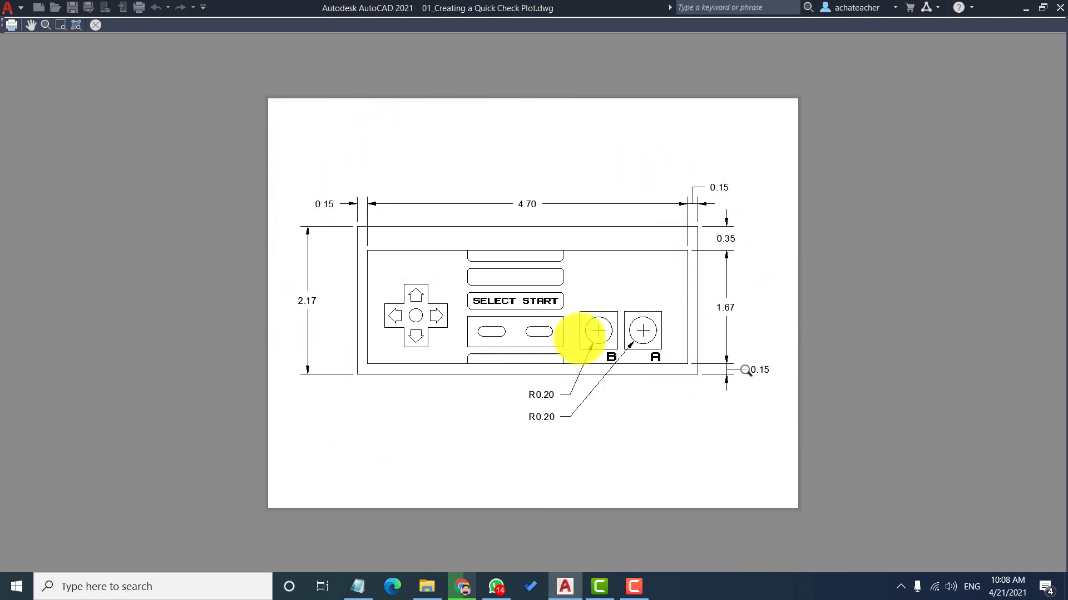
pyautogui.click(96, 25)
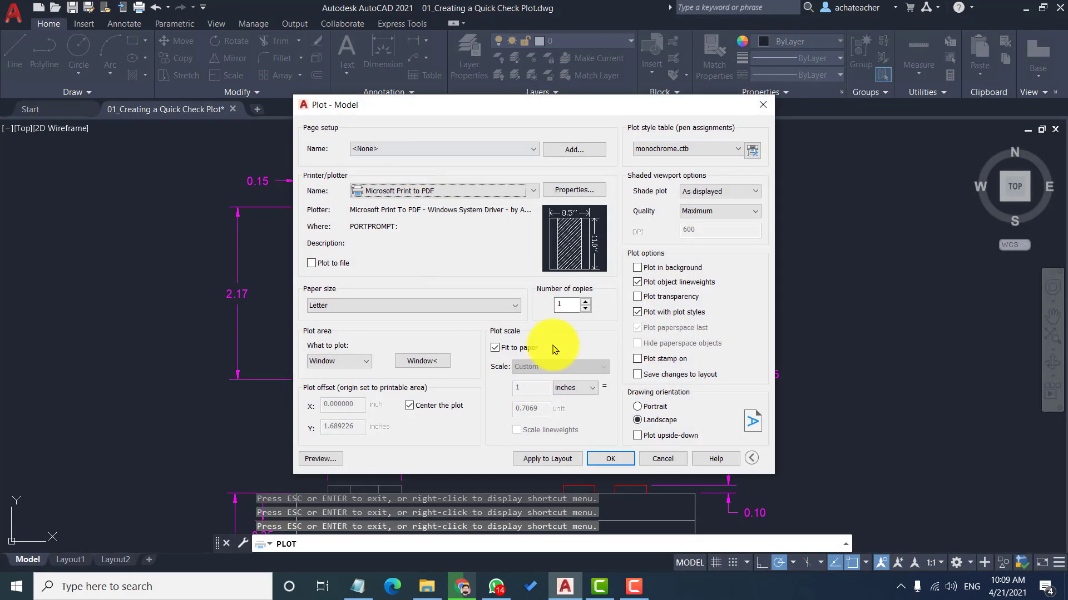
# - Plot the drawing with Microsoft Print to PDF and save the output as abcdef.pdf on the Desktop
pyautogui.click(611, 459)
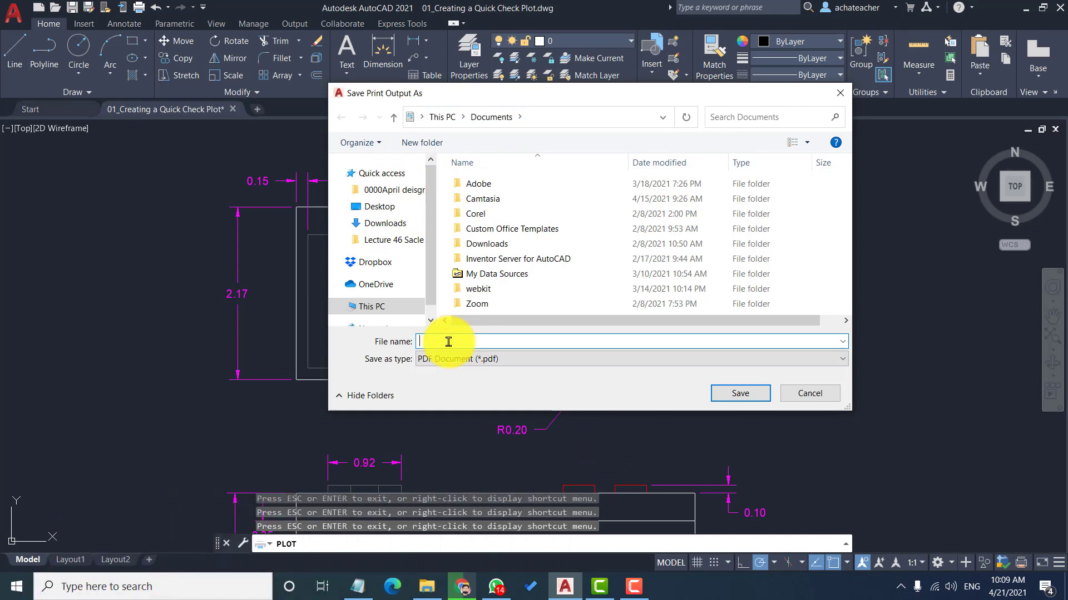
pyautogui.click(531, 365)
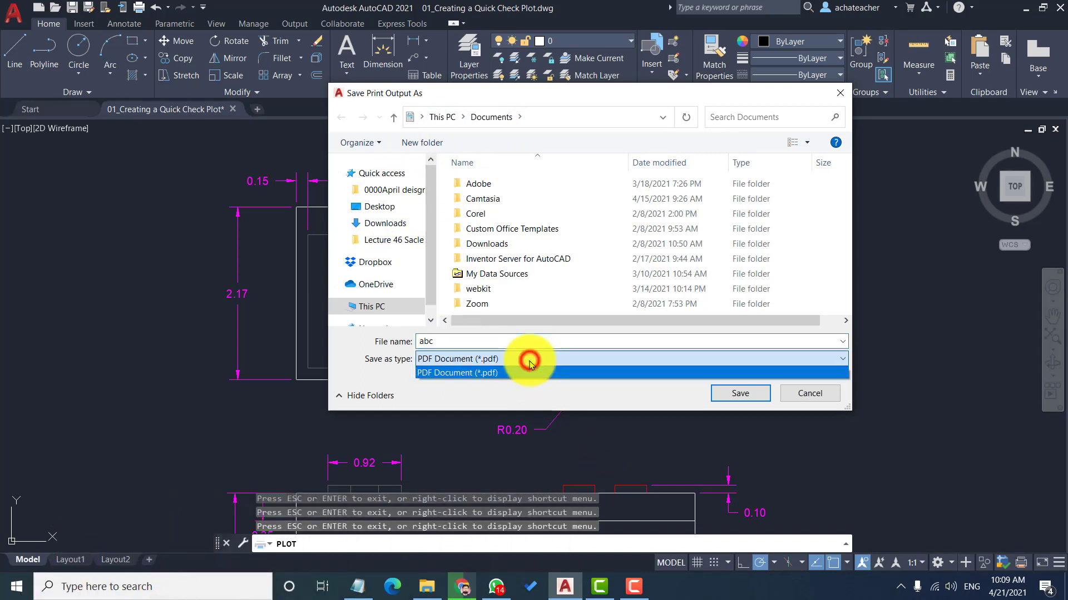
pyautogui.click(479, 373)
pyautogui.click(384, 207)
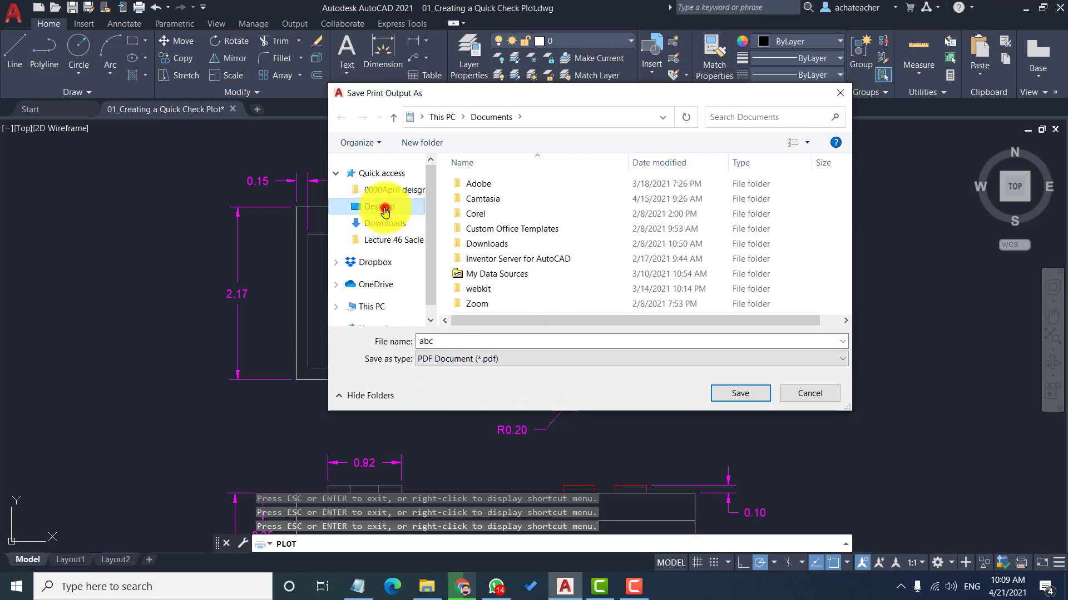
pyautogui.click(745, 393)
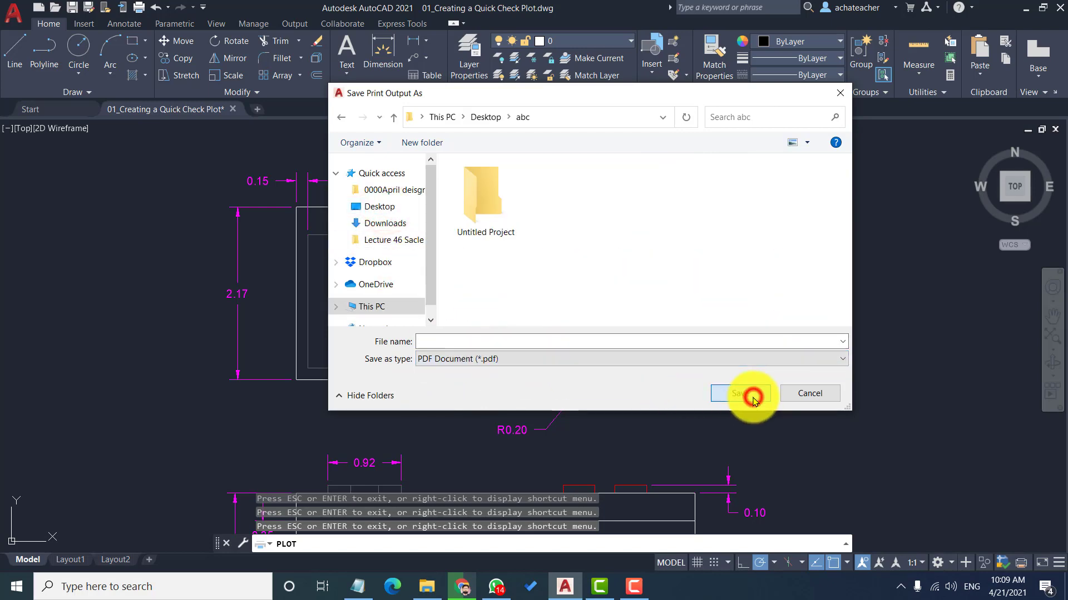
pyautogui.click(745, 393)
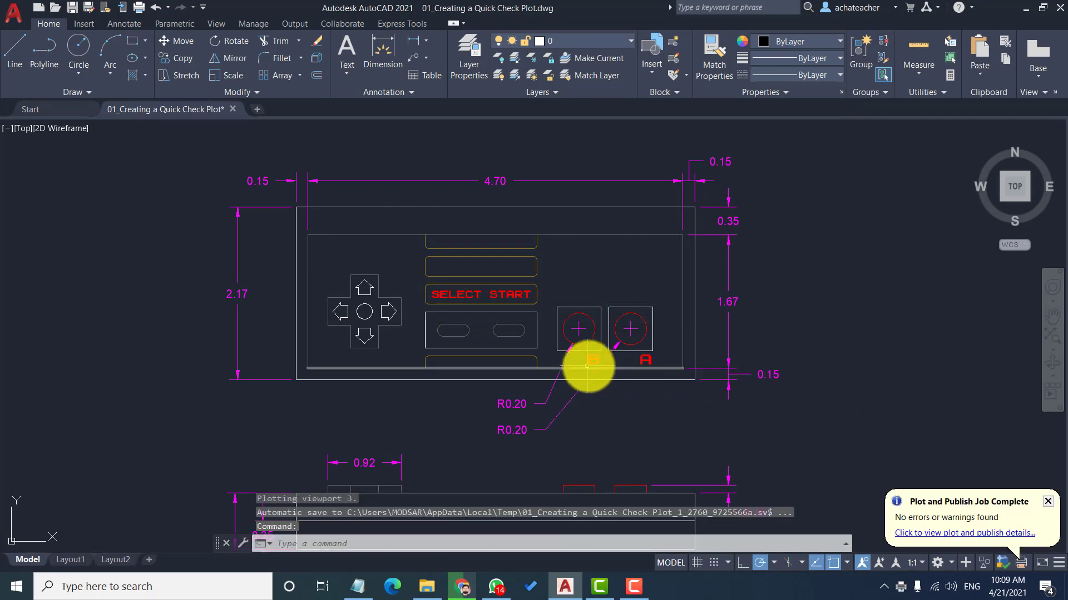
# - Minimize the open windows to reach the desktop, and open and close the New Microsoft Word document there
pyautogui.click(1025, 7)
pyautogui.click(985, 8)
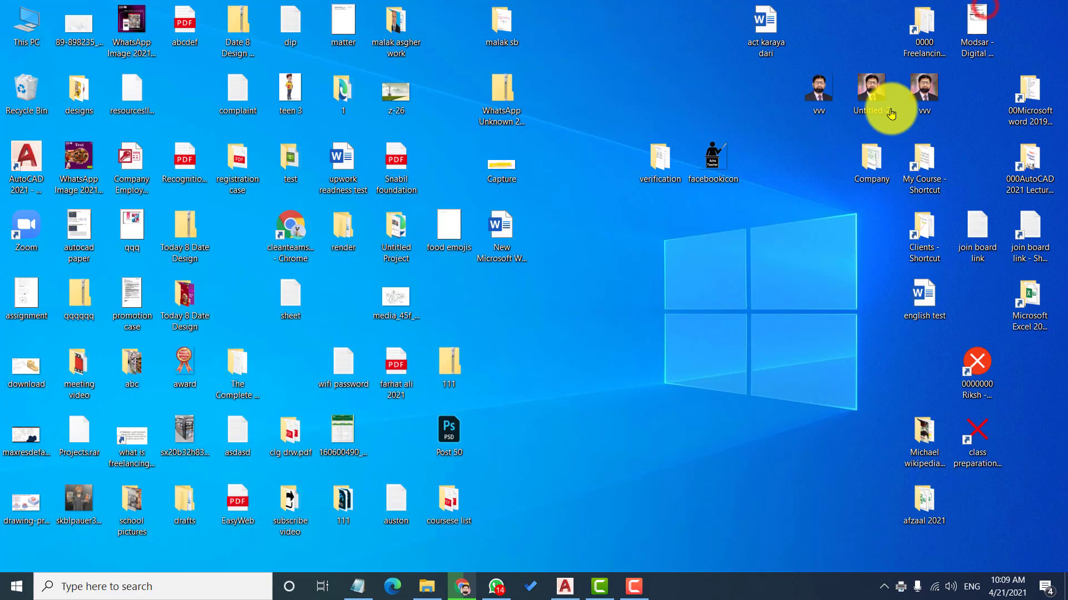
pyautogui.doubleClick(500, 228)
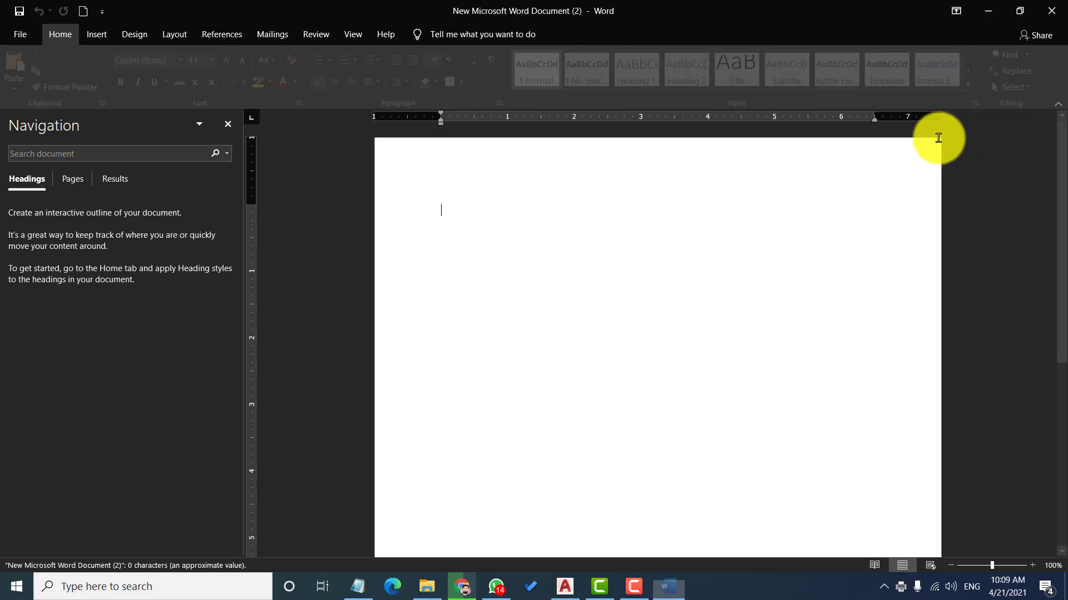
pyautogui.click(1056, 7)
# - Open abcdef.pdf from the desktop, examine the plotted controller page from end to end, and close it
pyautogui.click(184, 40)
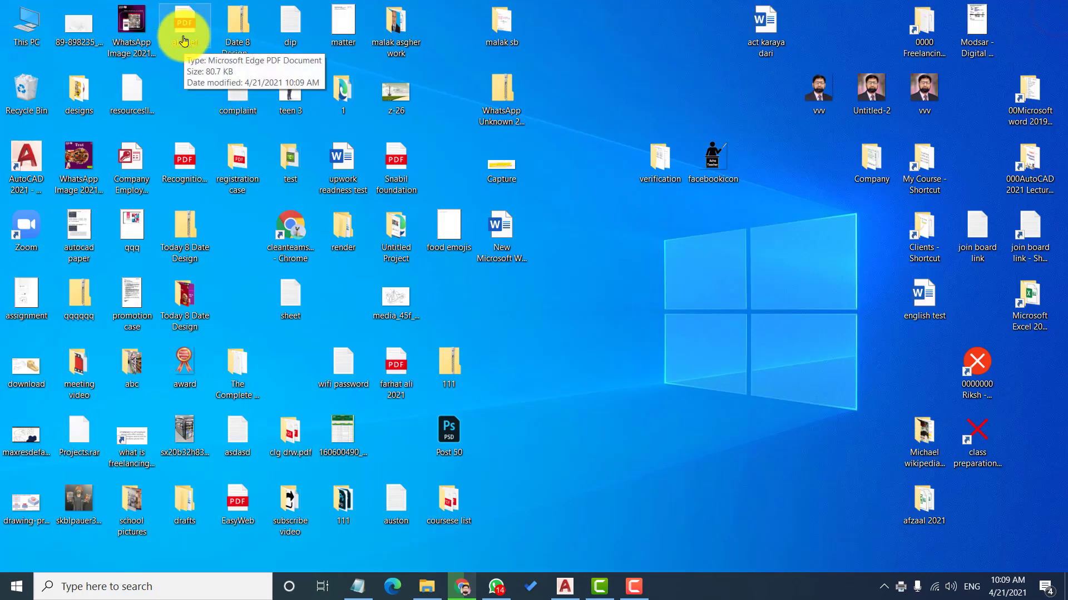
pyautogui.click(184, 47)
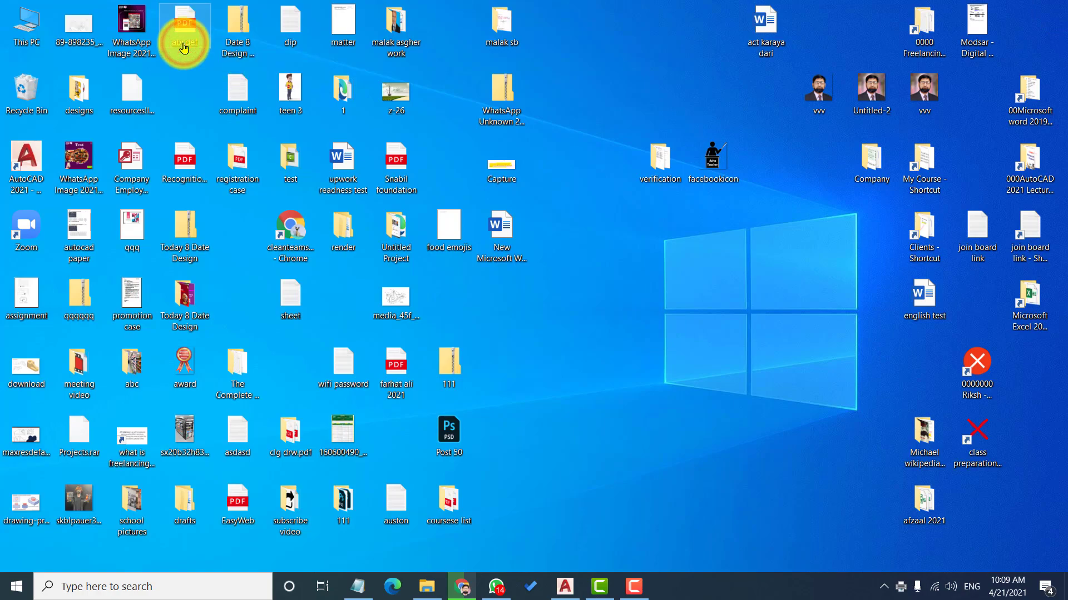
pyautogui.doubleClick(184, 47)
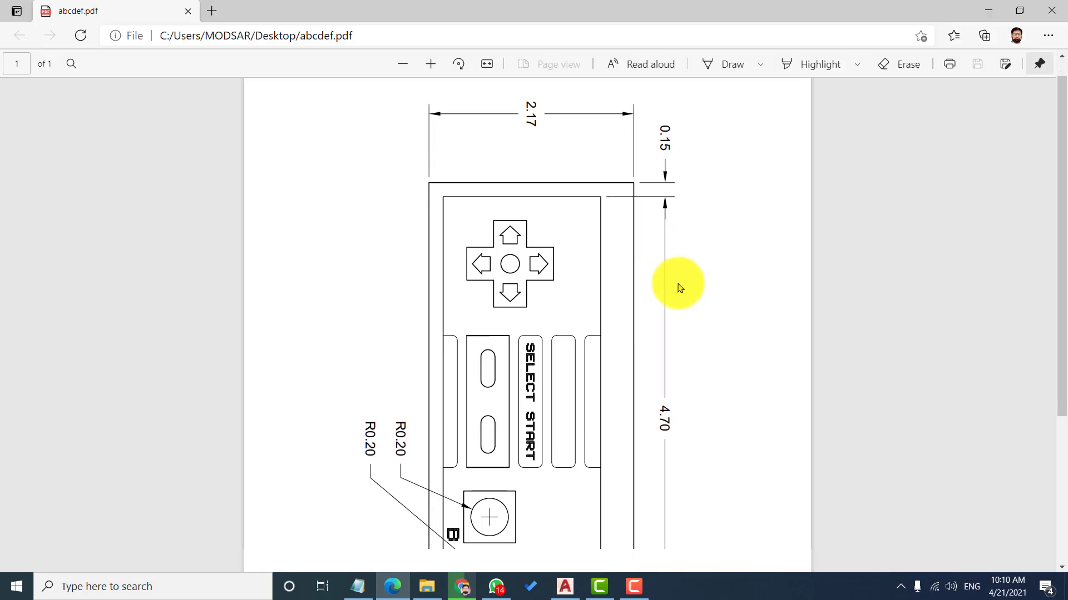
pyautogui.scroll(-4, 682, 300)
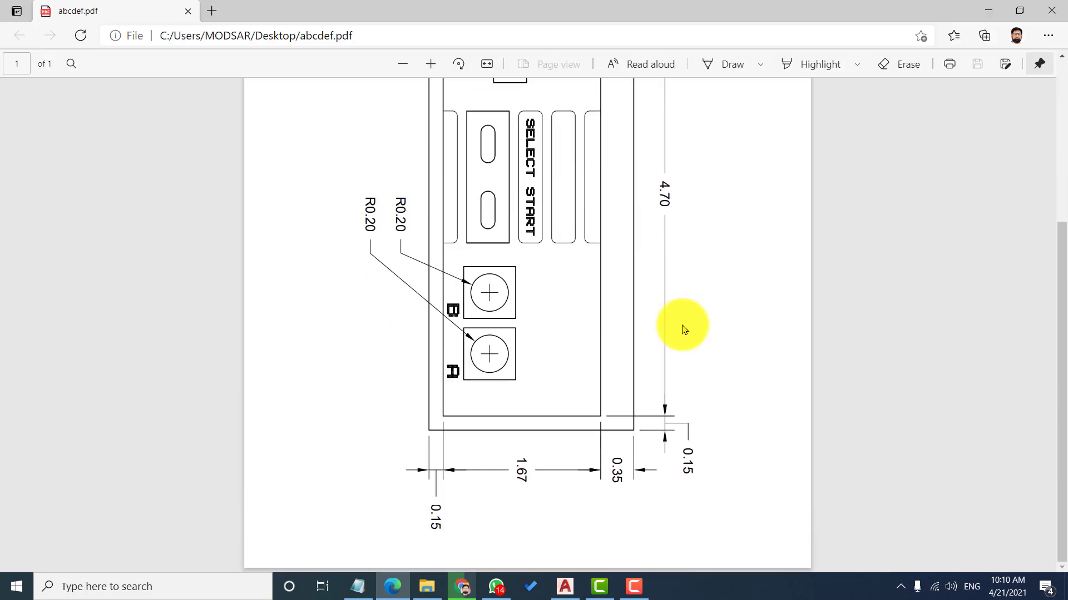
pyautogui.scroll(4, 683, 329)
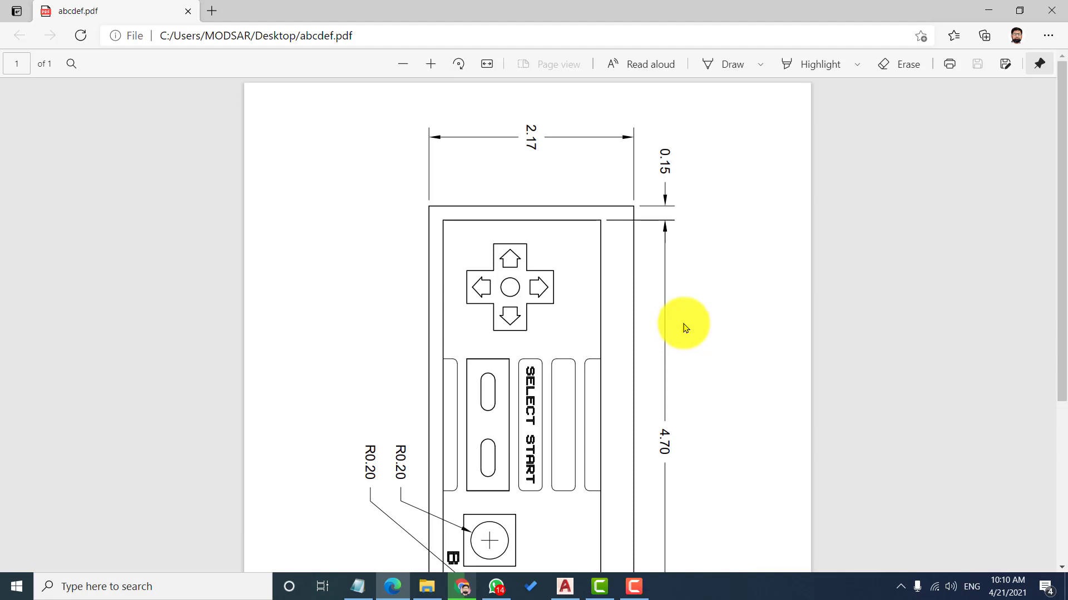
pyautogui.click(1050, 9)
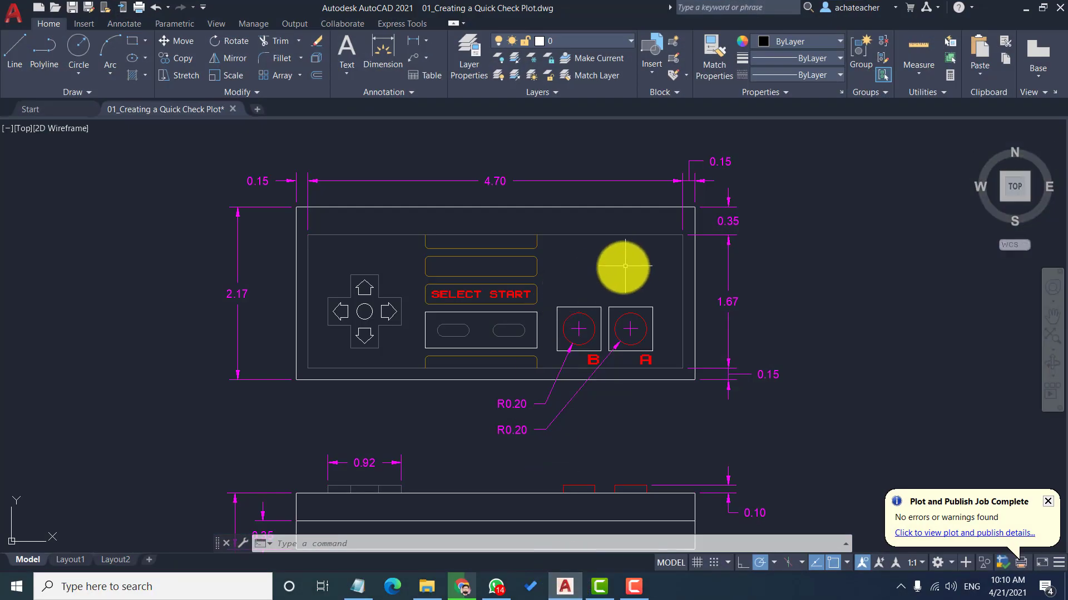